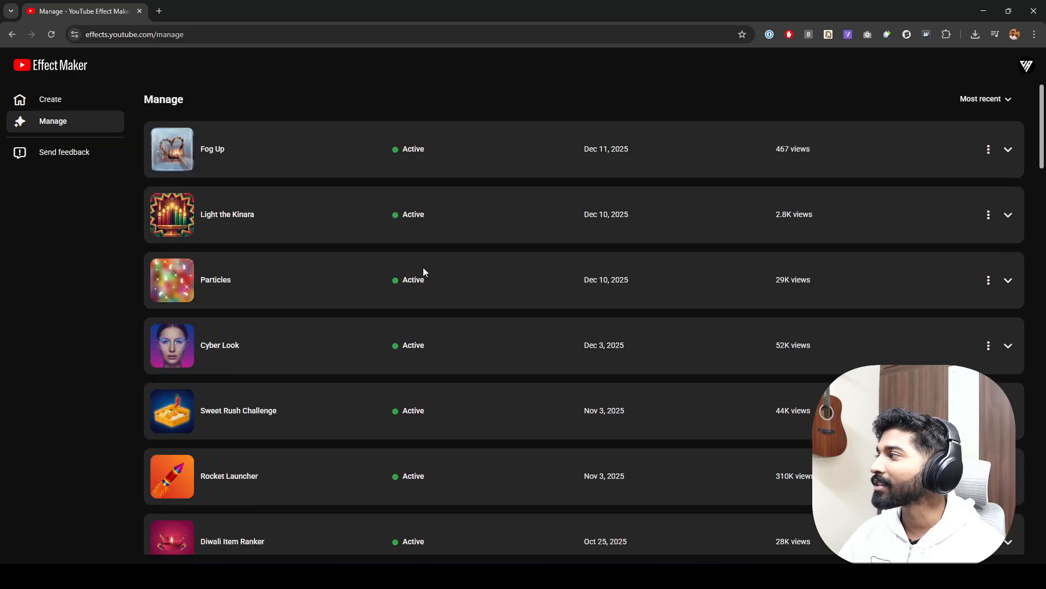
# - Go to the Create page and start a new blank effect project
pyautogui.click(57, 101)
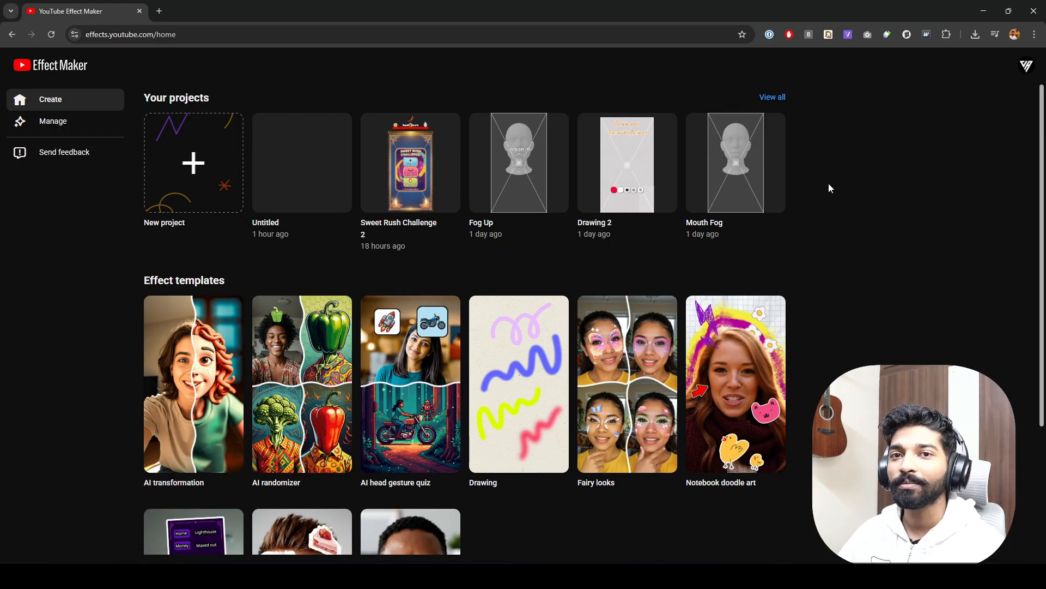
pyautogui.click(221, 155)
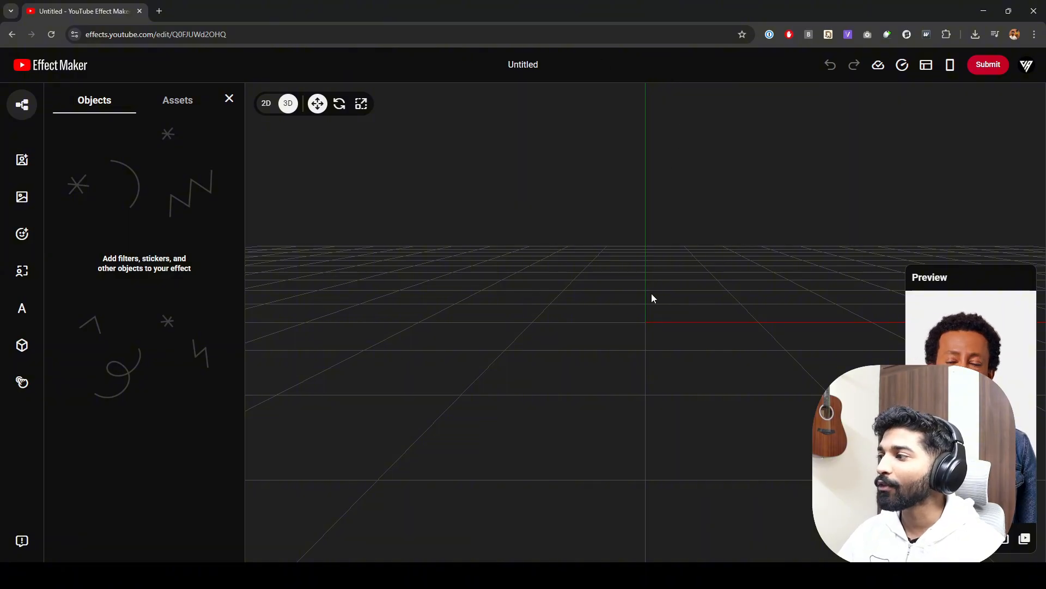
# - Inspect the empty scene in both the 2D and 3D views, ending in 3D
pyautogui.moveTo(652, 293); pyautogui.dragTo(639, 273)
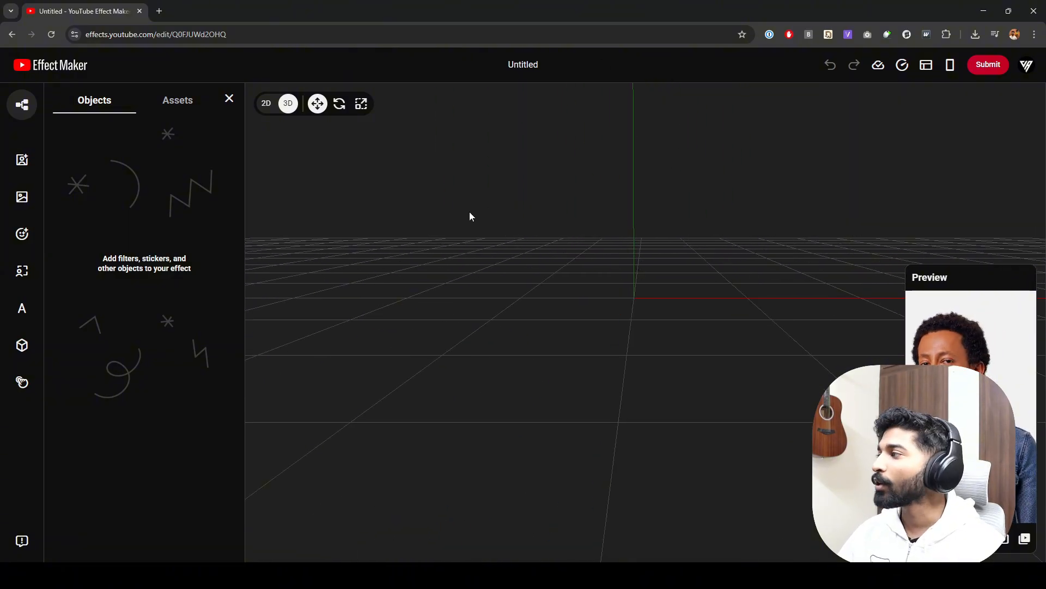
pyautogui.click(266, 106)
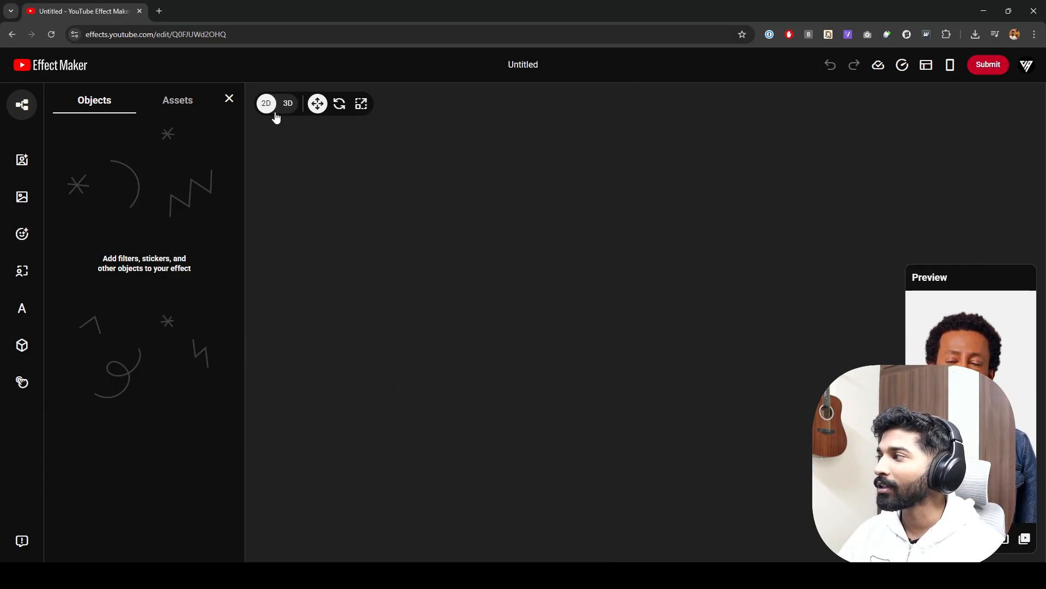
pyautogui.click(280, 110)
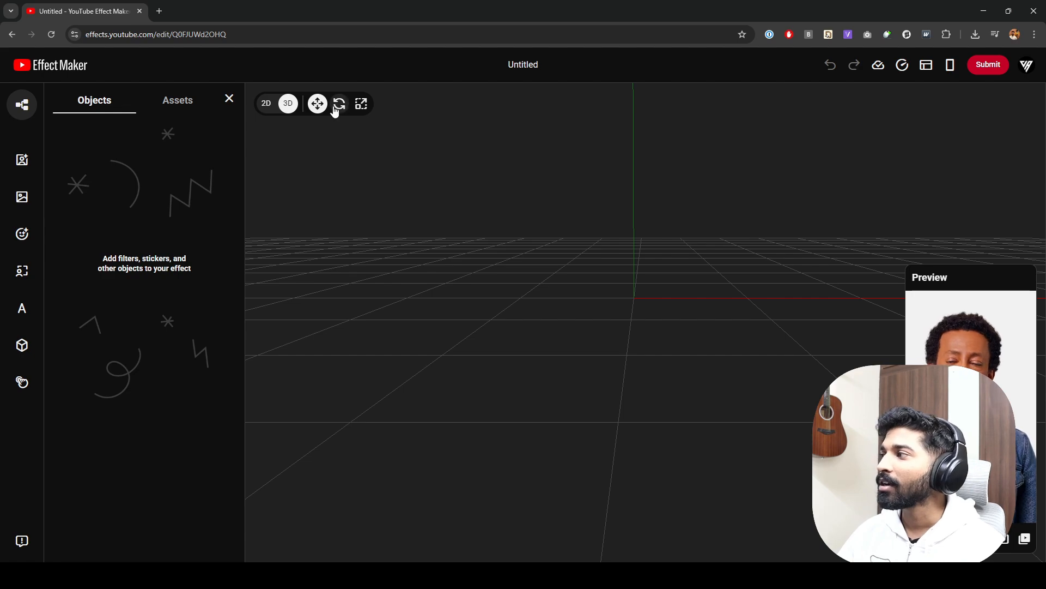
pyautogui.click(363, 107)
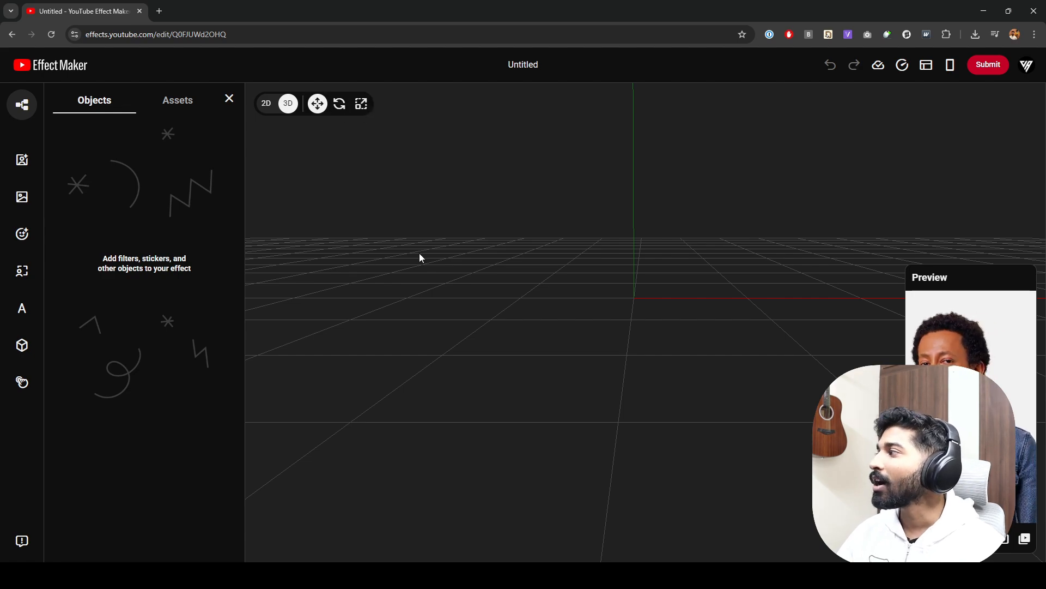
# - Look through the visual effects, image, face effects, text and 3D categories, and the project's object and asset lists
pyautogui.click(22, 159)
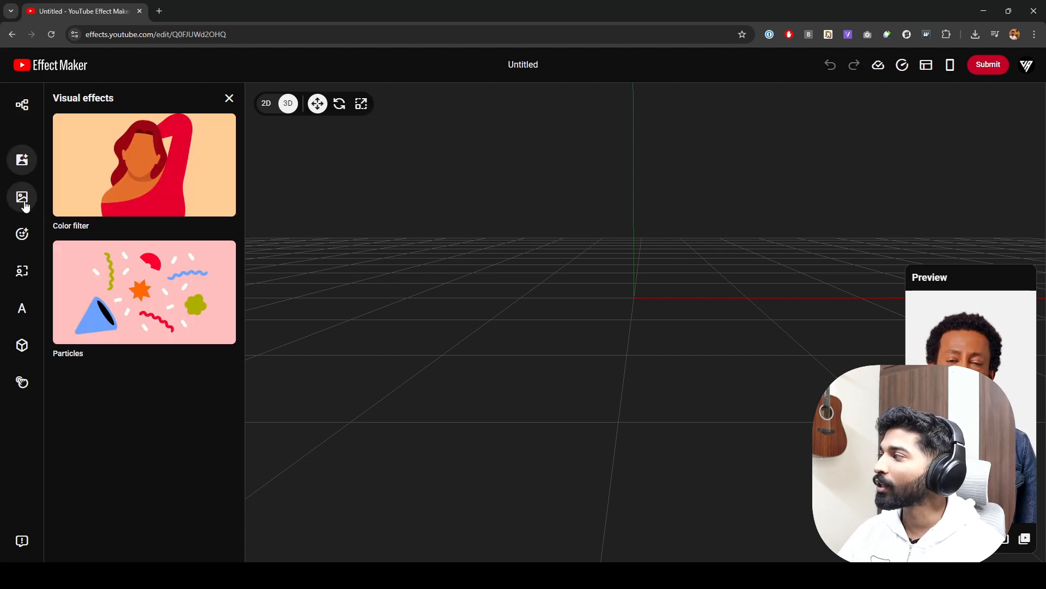
pyautogui.click(22, 197)
pyautogui.click(22, 234)
pyautogui.click(23, 310)
pyautogui.click(22, 345)
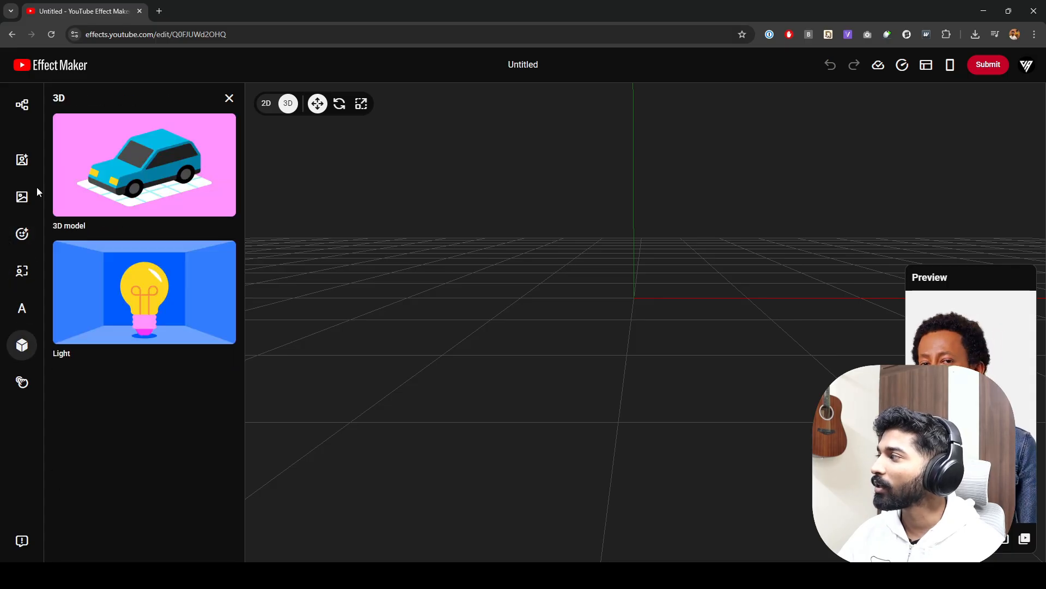
pyautogui.click(28, 110)
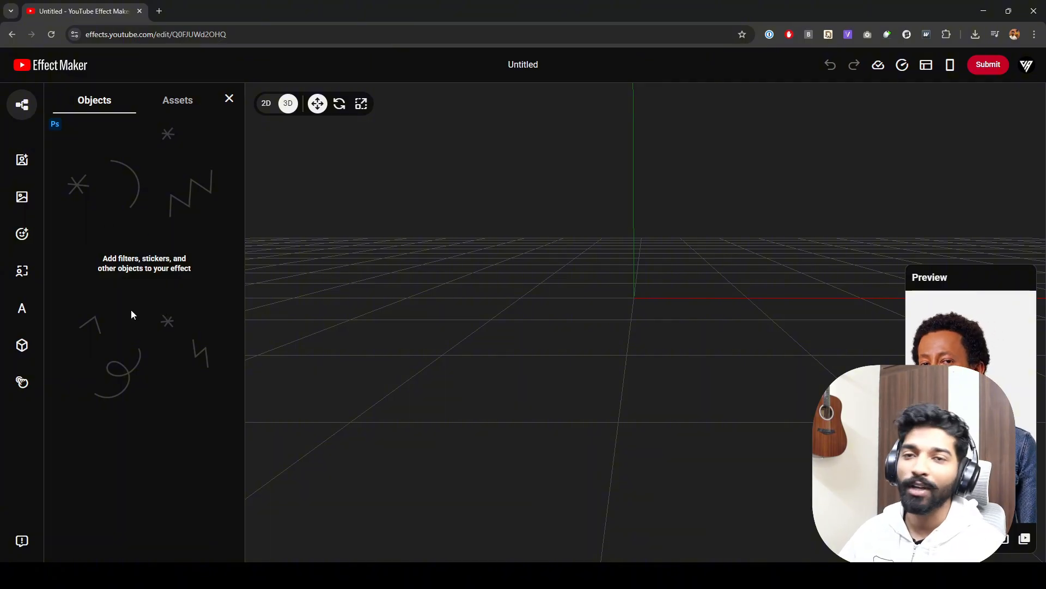
pyautogui.click(175, 103)
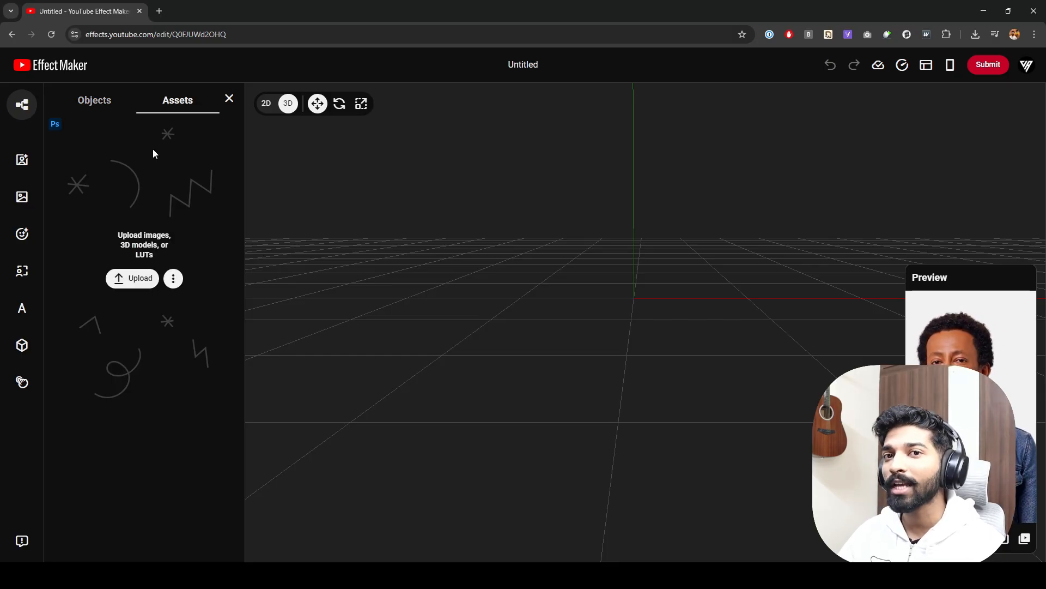
pyautogui.click(104, 100)
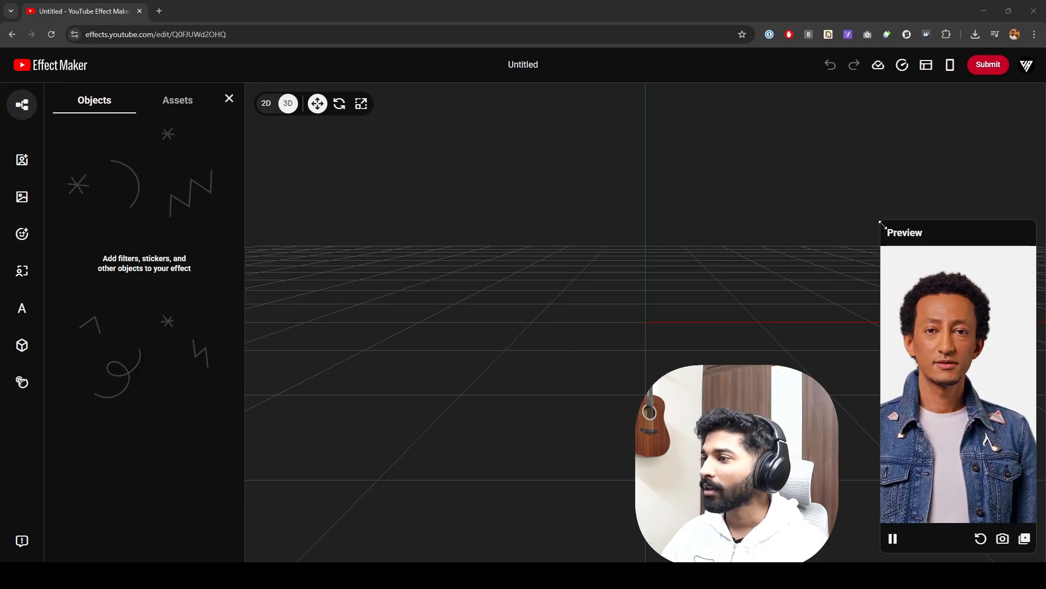
# - Enlarge the preview window and examine its playback control and the available preview models
pyautogui.moveTo(879, 222); pyautogui.dragTo(814, 165)
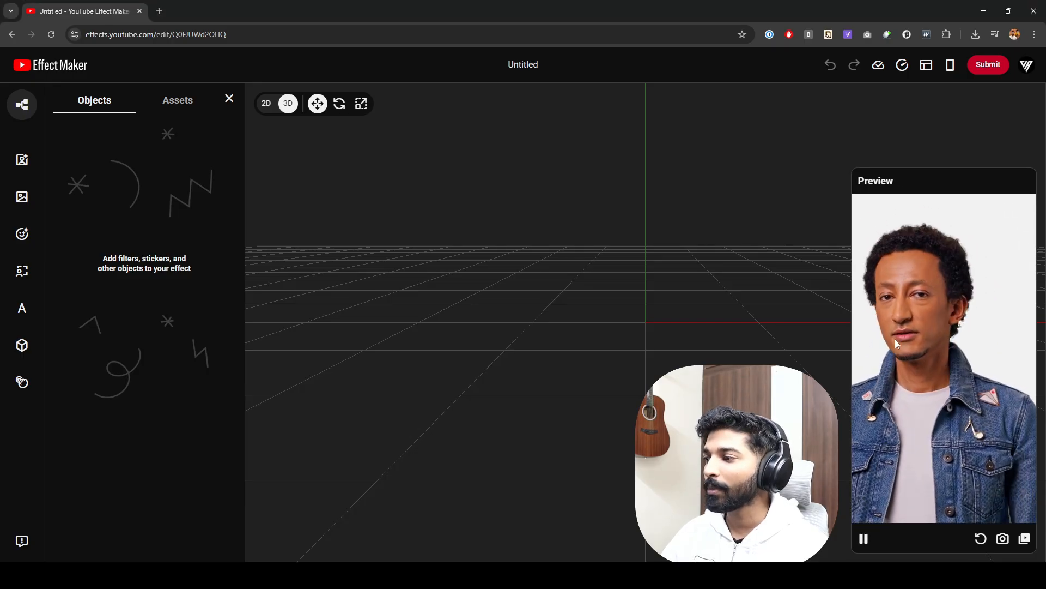
pyautogui.click(865, 539)
pyautogui.click(865, 540)
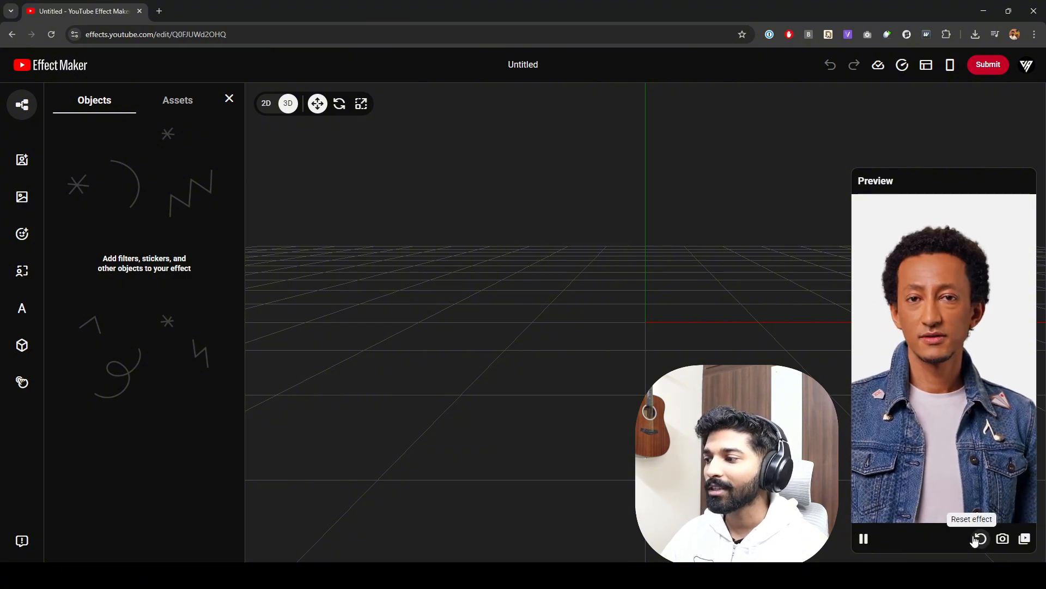
pyautogui.click(1001, 542)
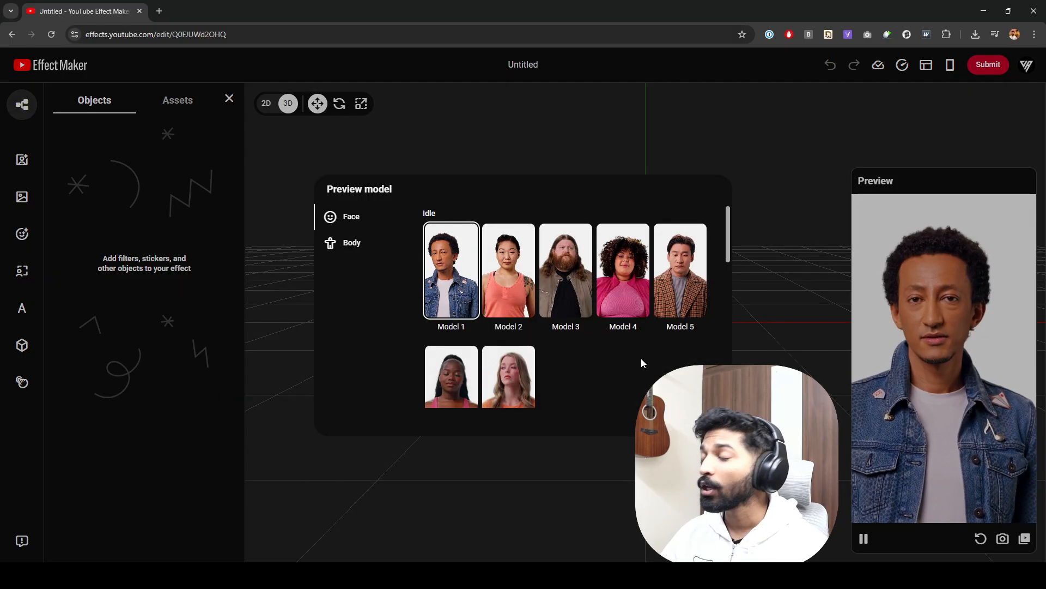
pyautogui.click(286, 245)
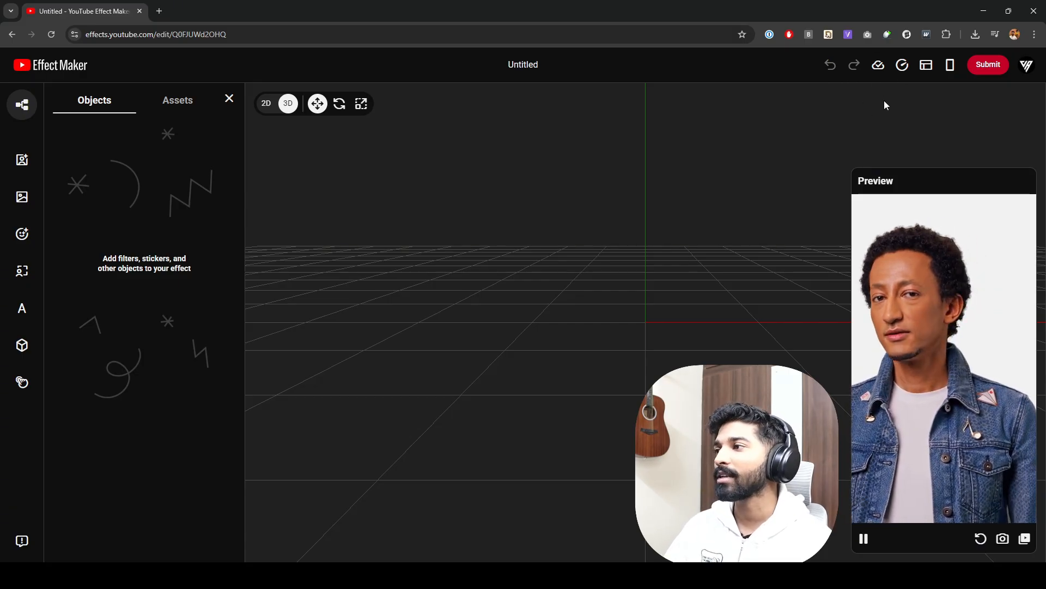
# - Examine the effect's size and memory limits, the visual scripting area and the QR code for previewing on a phone
pyautogui.click(903, 66)
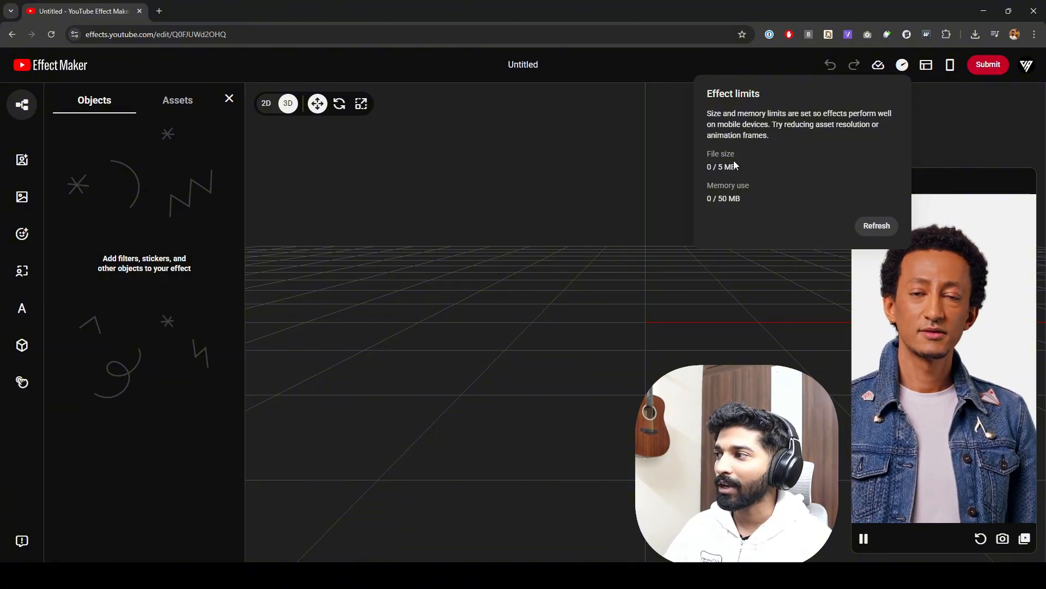
pyautogui.click(926, 67)
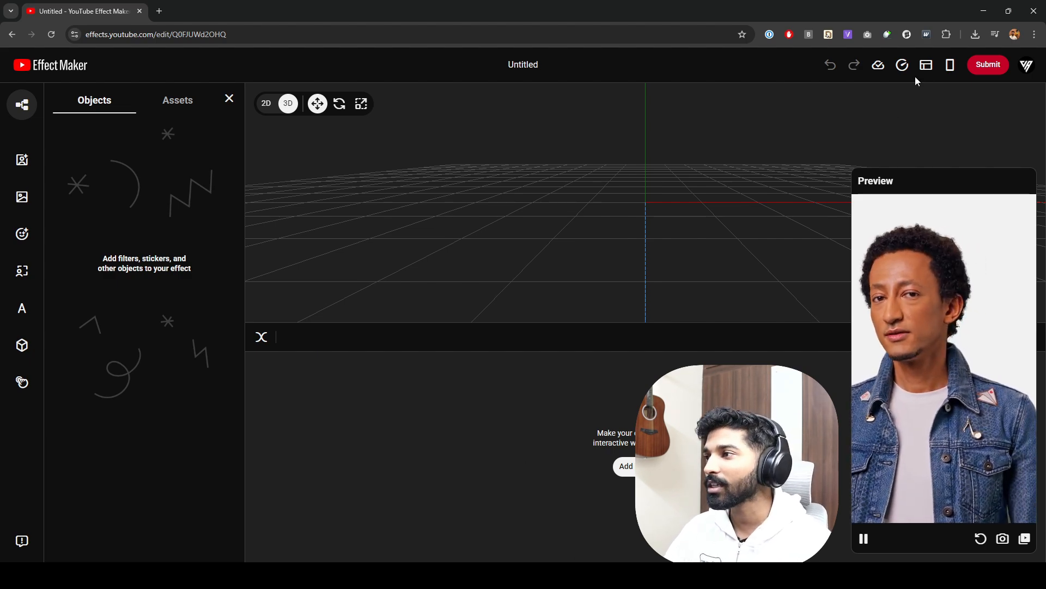
pyautogui.click(952, 68)
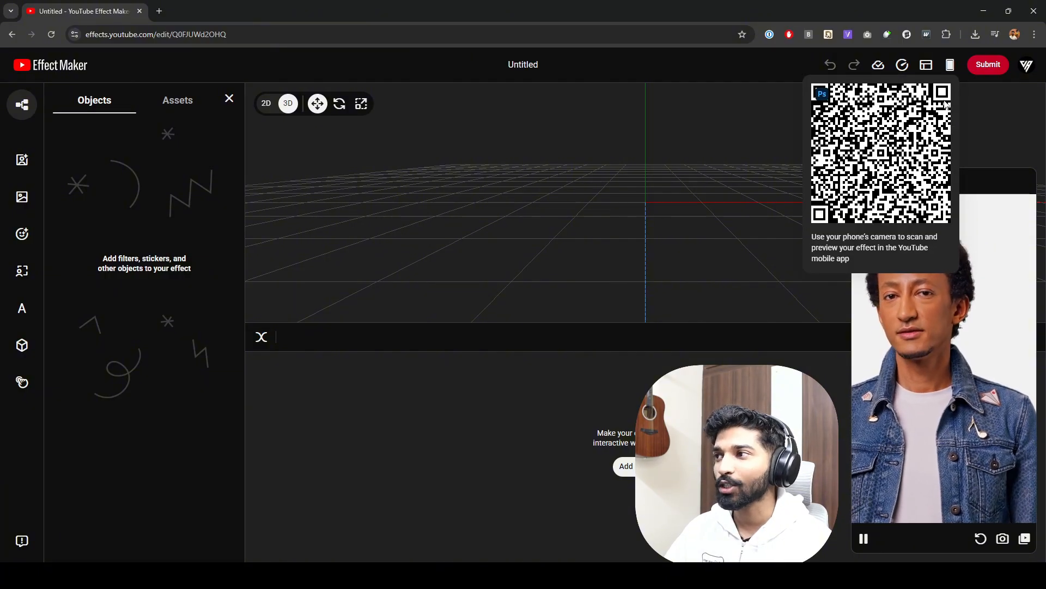
pyautogui.click(992, 96)
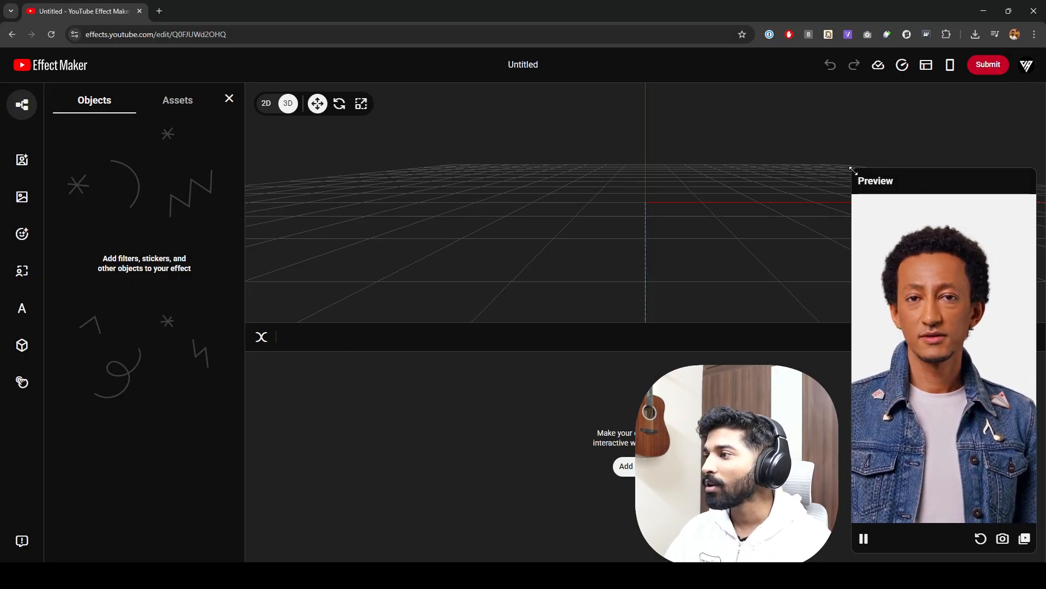
# - Shrink the preview window and close the visual scripting area
pyautogui.moveTo(853, 171); pyautogui.dragTo(948, 219)
pyautogui.click(1029, 226)
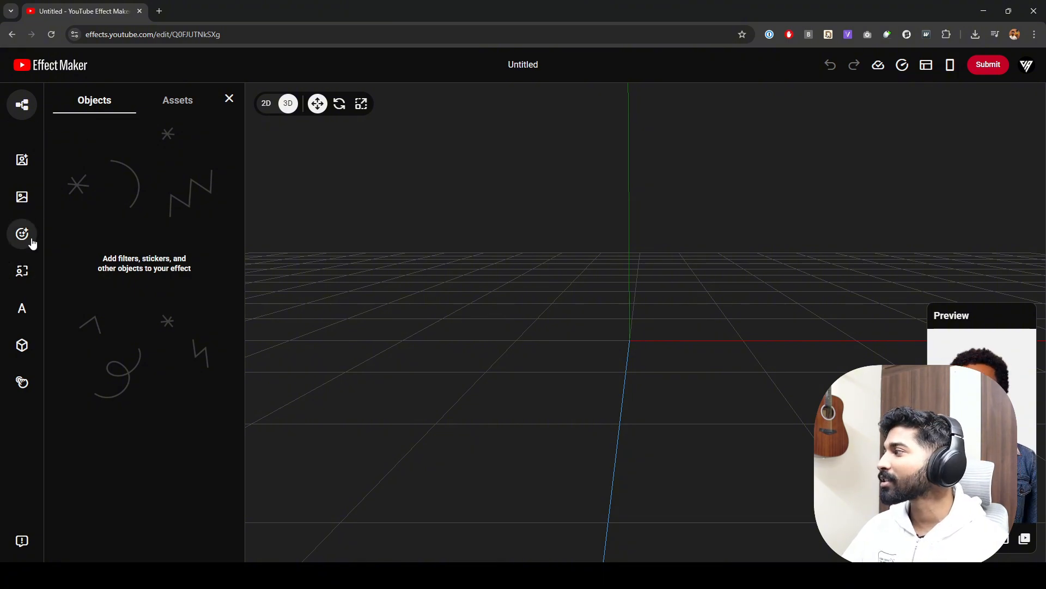
# - Review every effect category in order: visual effects, image, face effects, camera and segmentation, text, 3D and visual script nodes
pyautogui.click(26, 162)
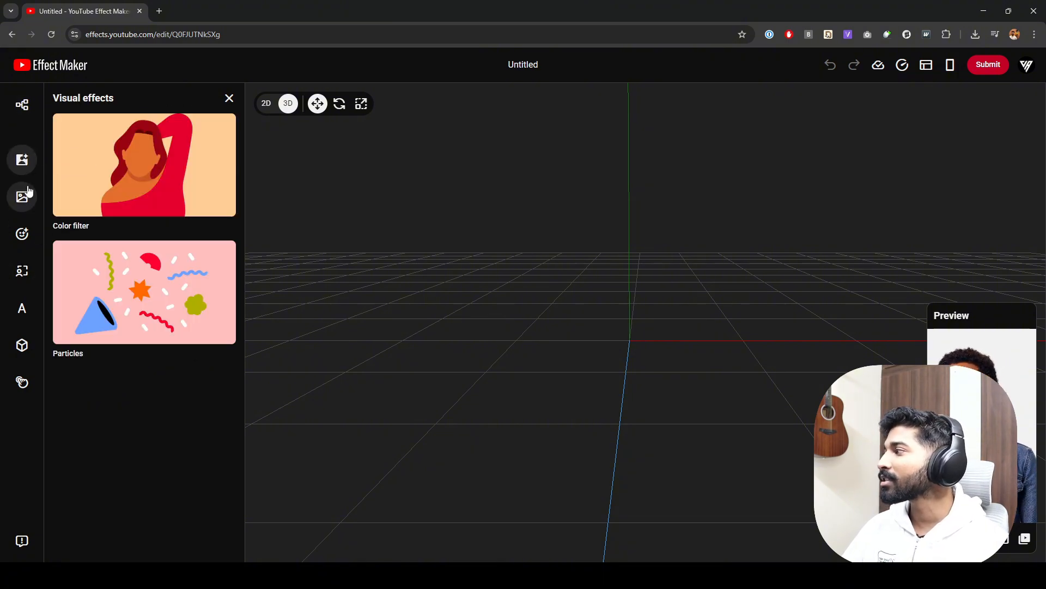
pyautogui.click(23, 196)
pyautogui.click(26, 166)
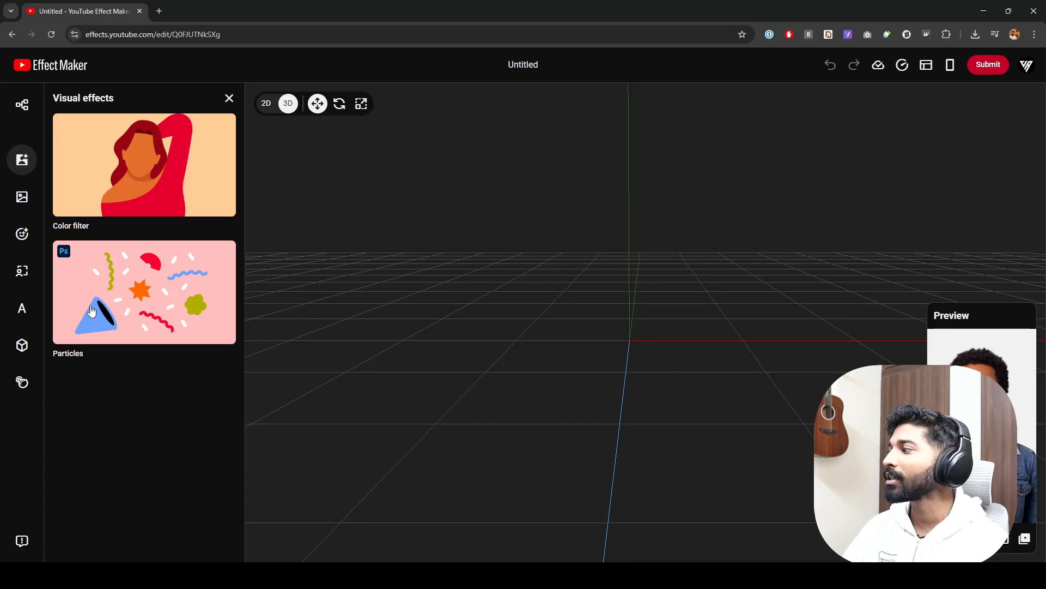
pyautogui.click(22, 199)
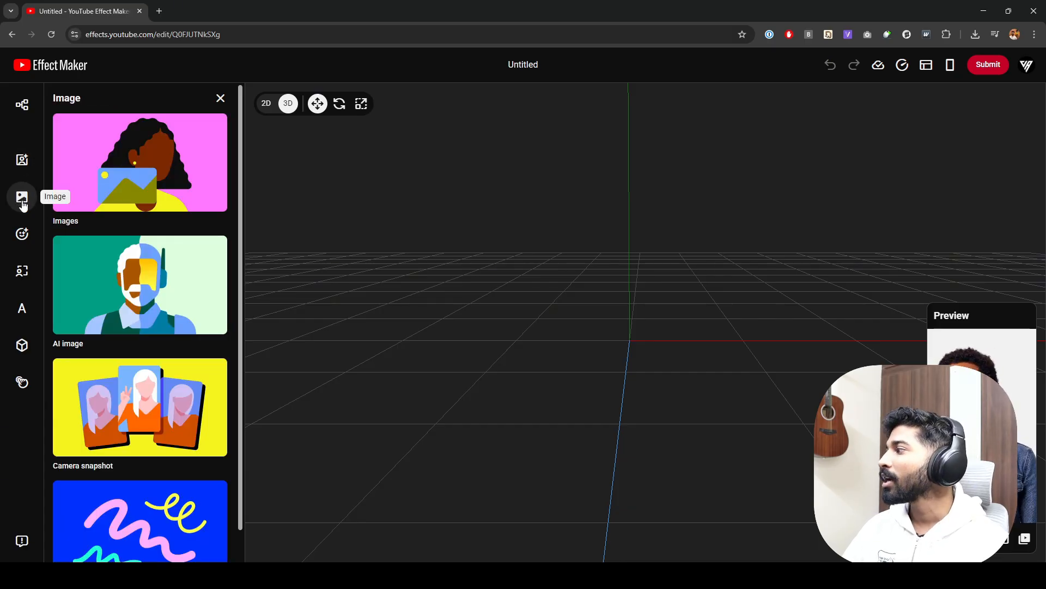
pyautogui.scroll(-2, 114, 321)
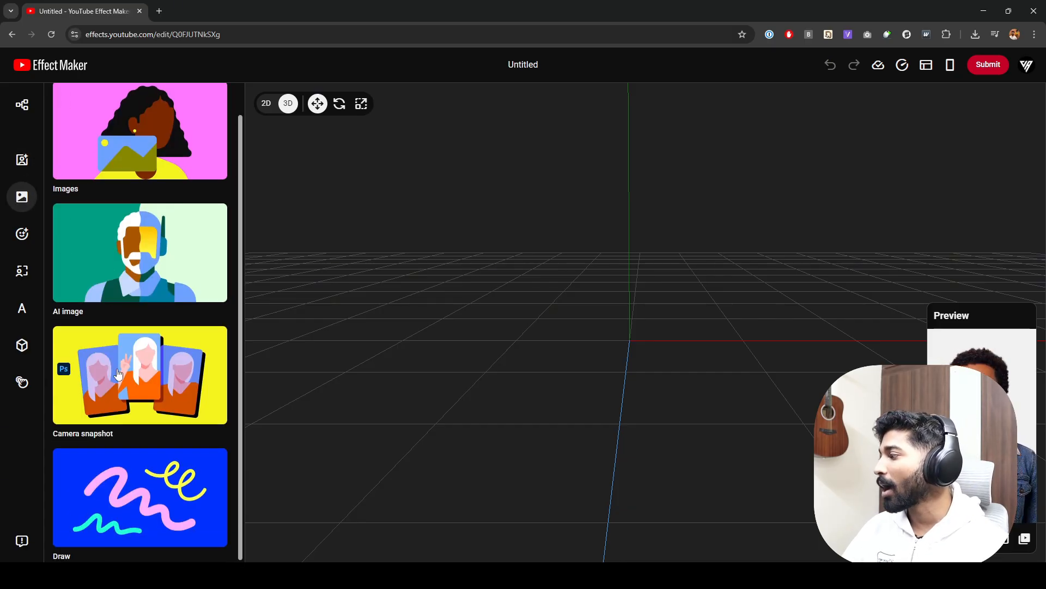
pyautogui.click(29, 229)
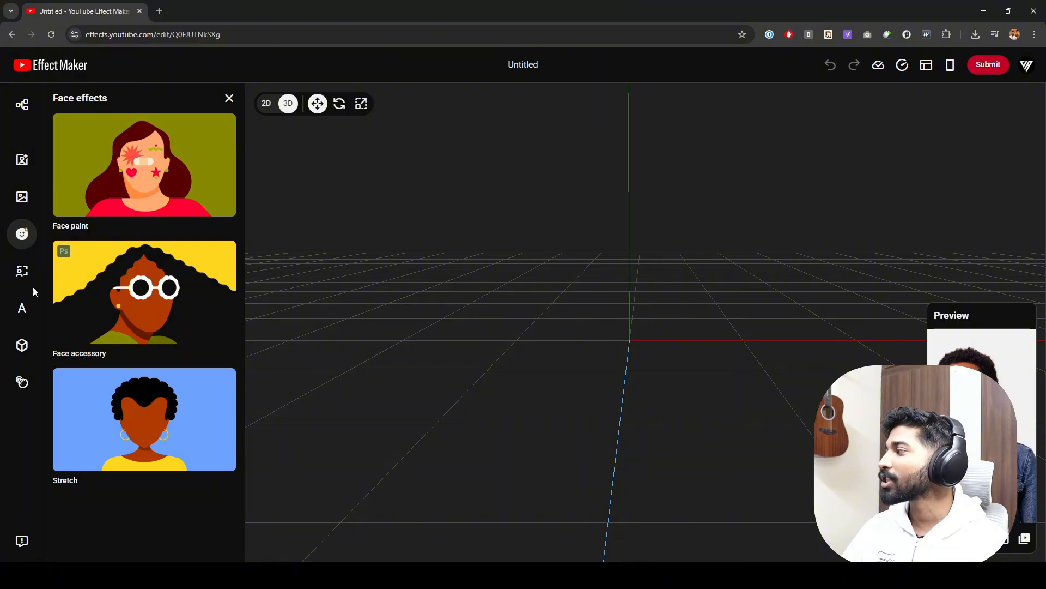
pyautogui.click(22, 272)
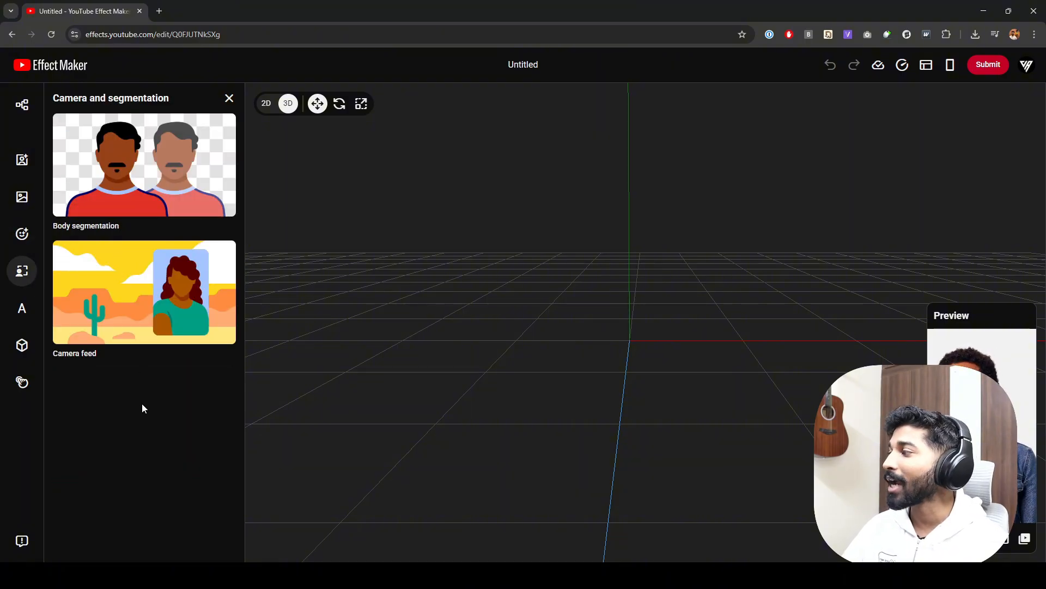
pyautogui.click(22, 309)
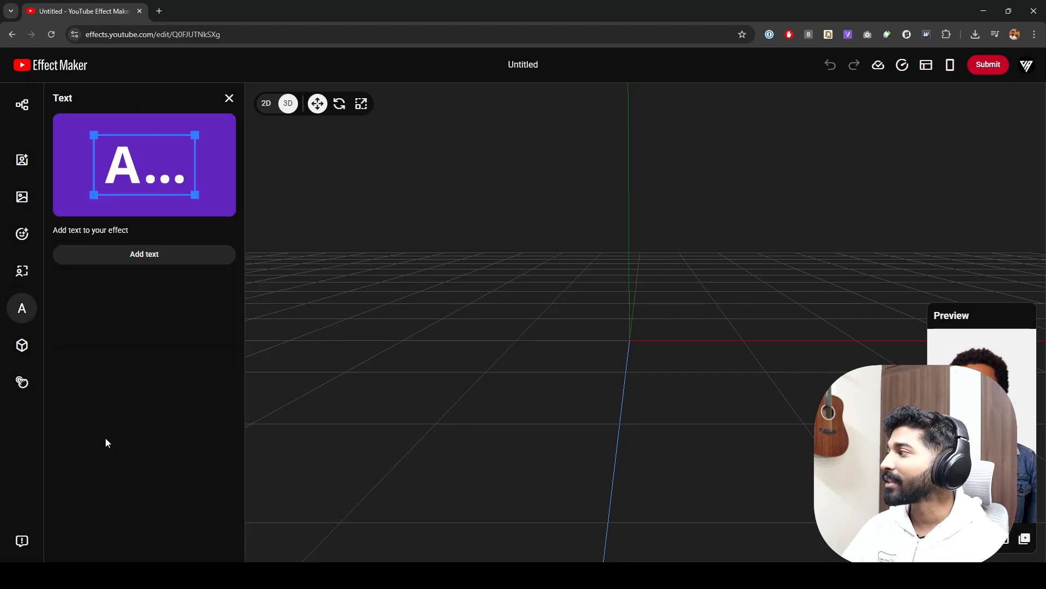
pyautogui.click(21, 345)
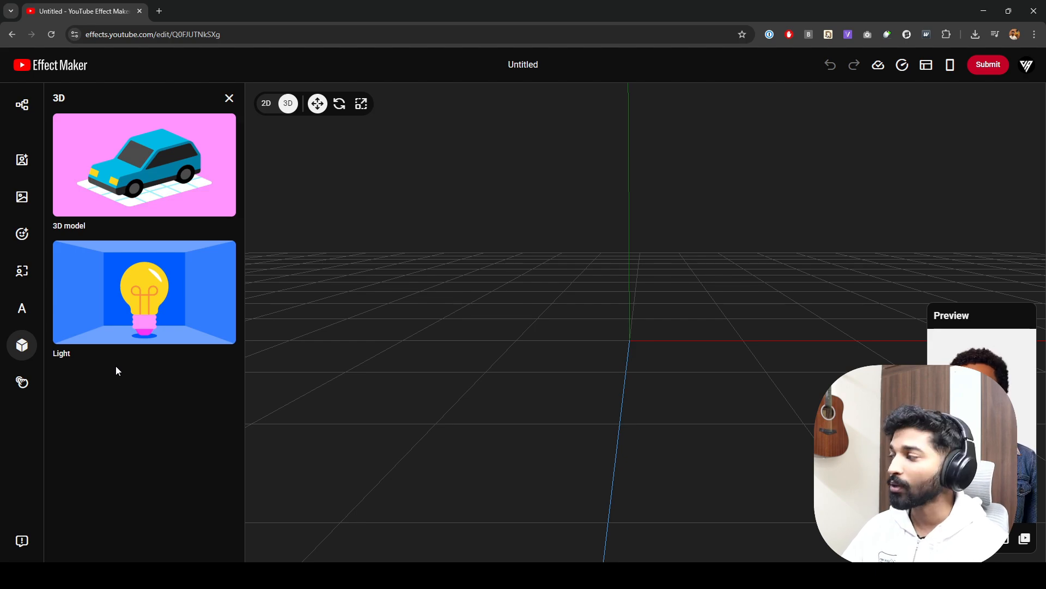
pyautogui.click(23, 383)
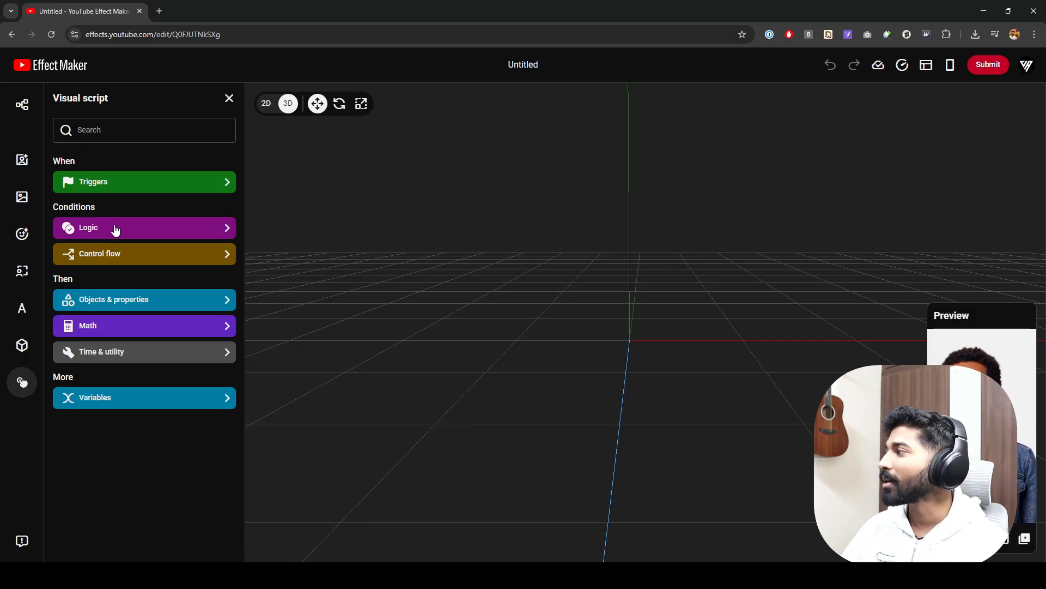
# - Show the visual scripting area and hide the side panel to give the script canvas the full width
pyautogui.click(928, 72)
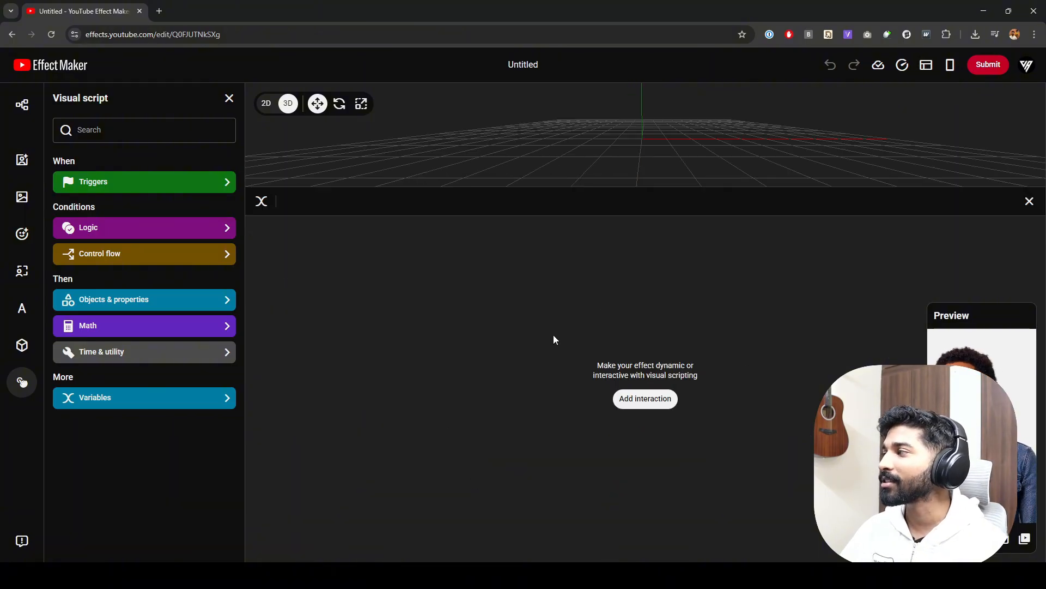
pyautogui.click(227, 100)
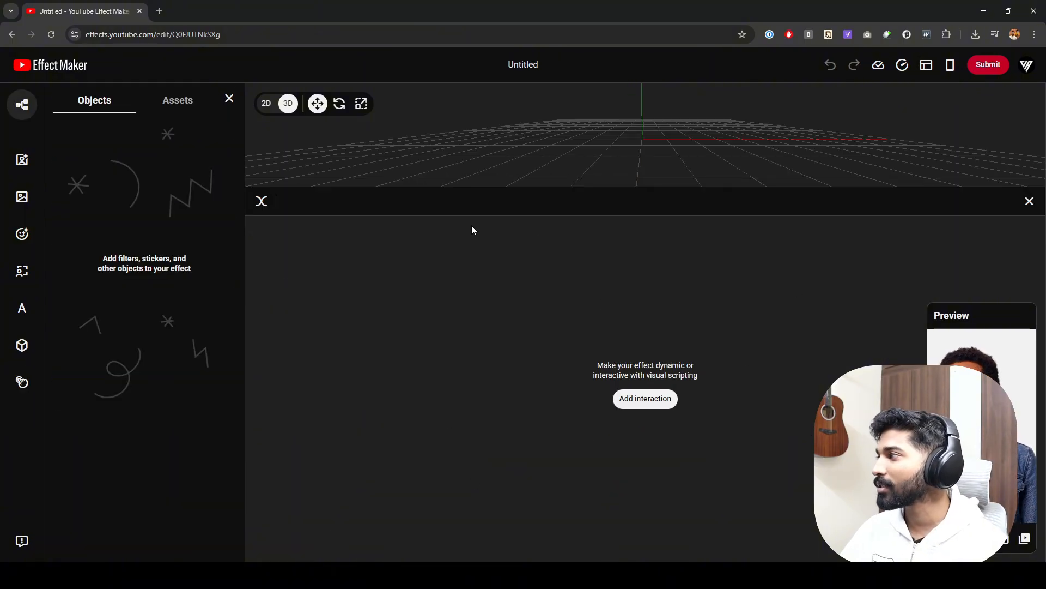
pyautogui.click(227, 99)
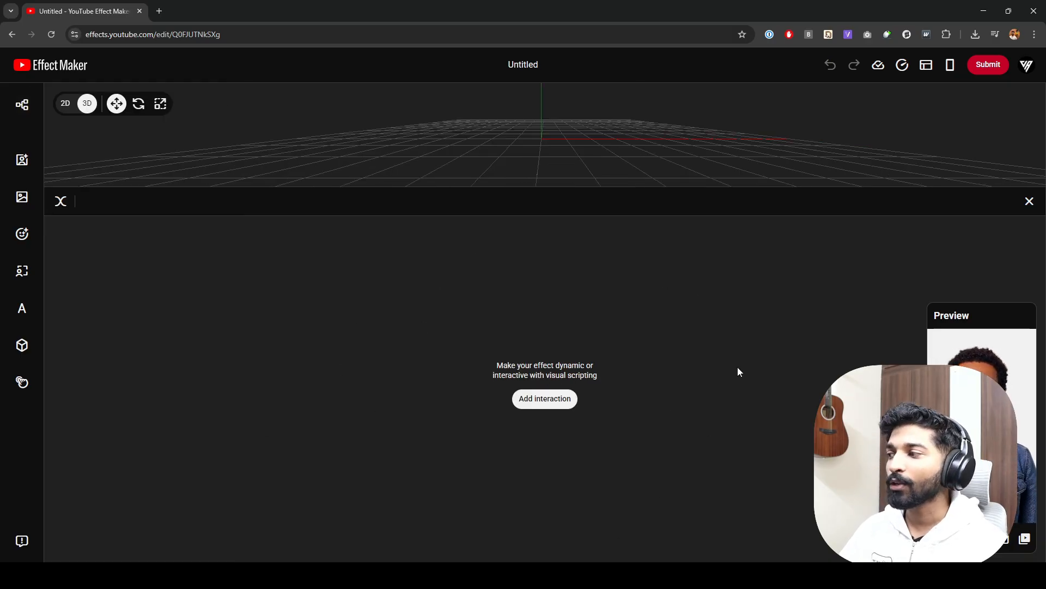
# - Try adding a Start trigger node to the visual script canvas and delete it again
pyautogui.click(552, 404)
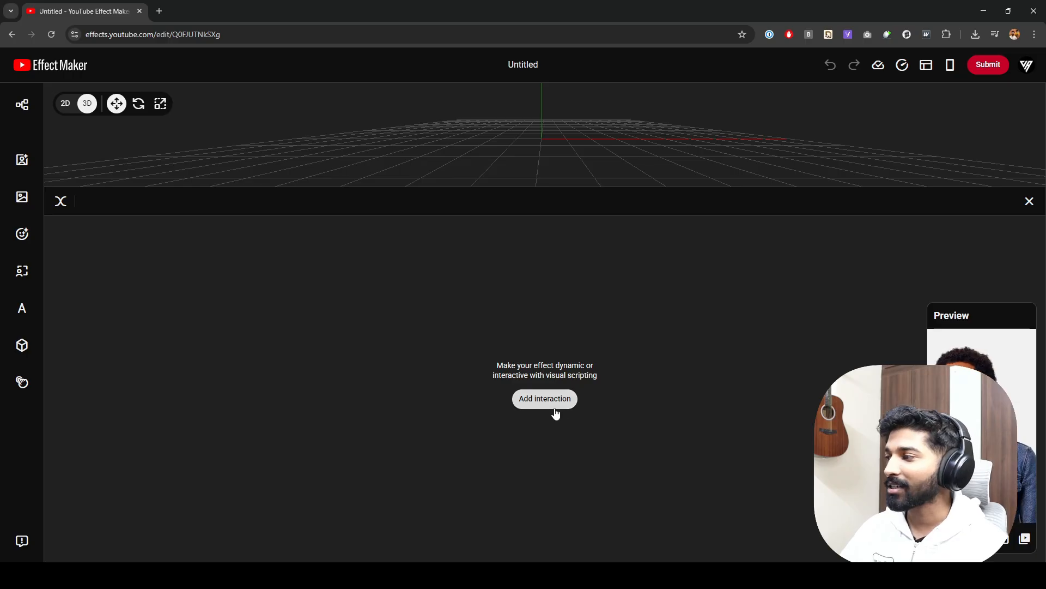
pyautogui.click(632, 462)
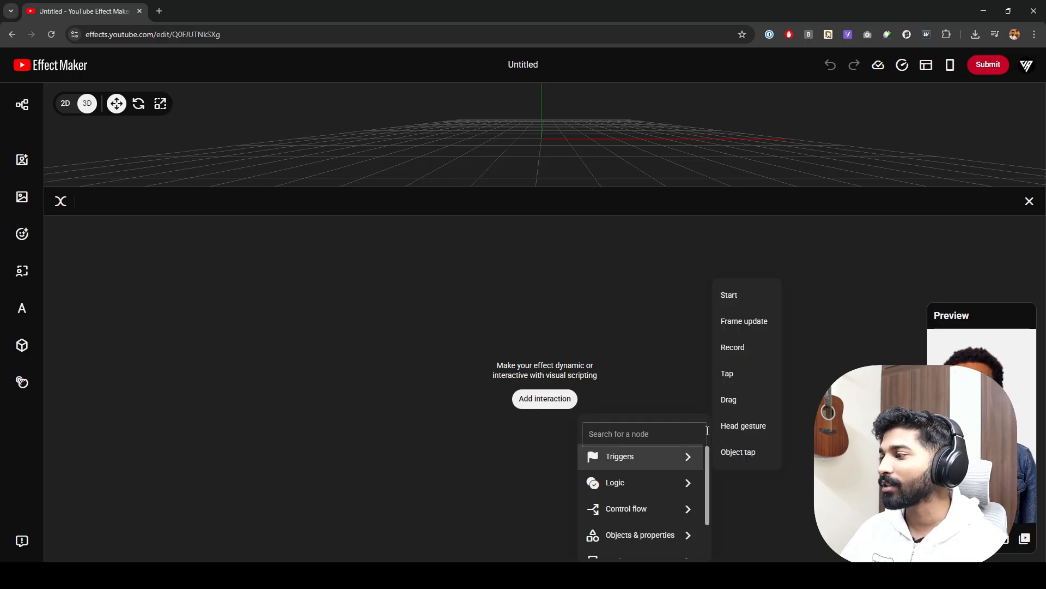
pyautogui.click(740, 299)
pyautogui.moveTo(742, 336); pyautogui.dragTo(473, 490)
pyautogui.press('Delete')
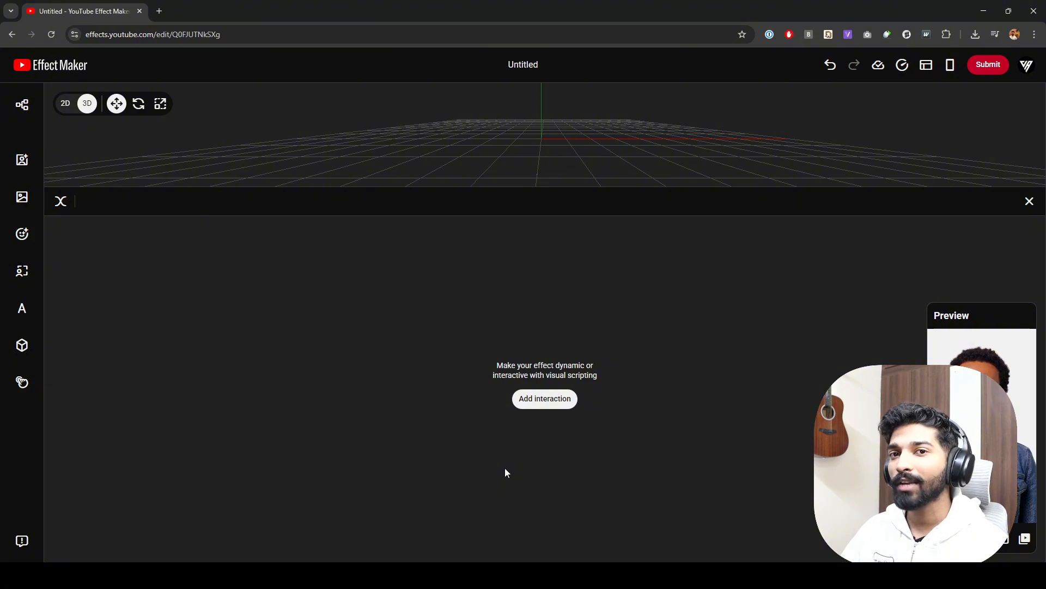
# - Try creating a script variable, check its type and value type options, delete it and hide the variables list
pyautogui.click(62, 201)
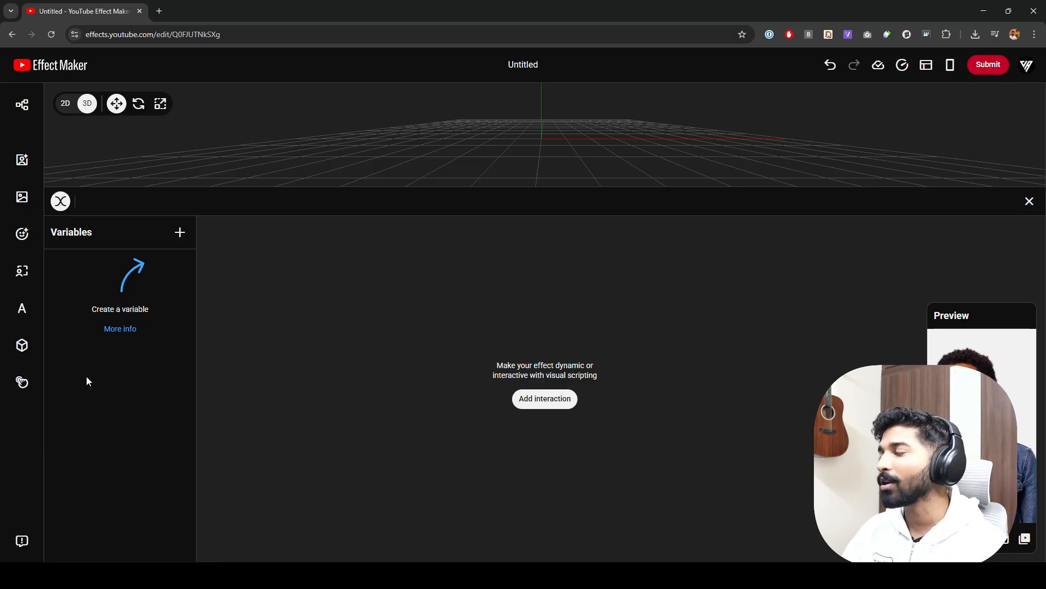
pyautogui.click(181, 234)
pyautogui.click(163, 332)
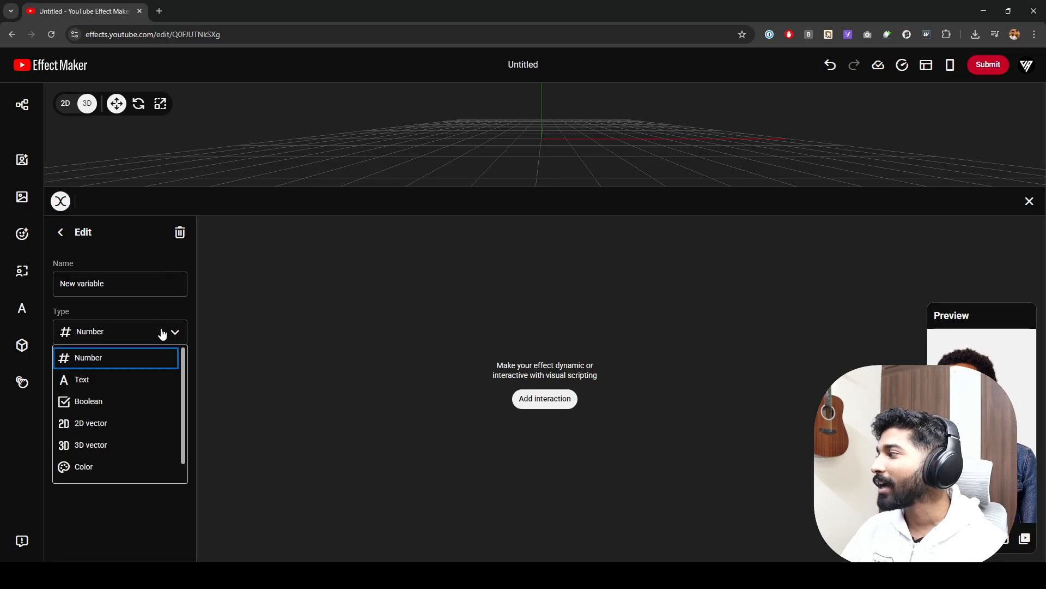
pyautogui.scroll(-1, 143, 422)
pyautogui.click(144, 322)
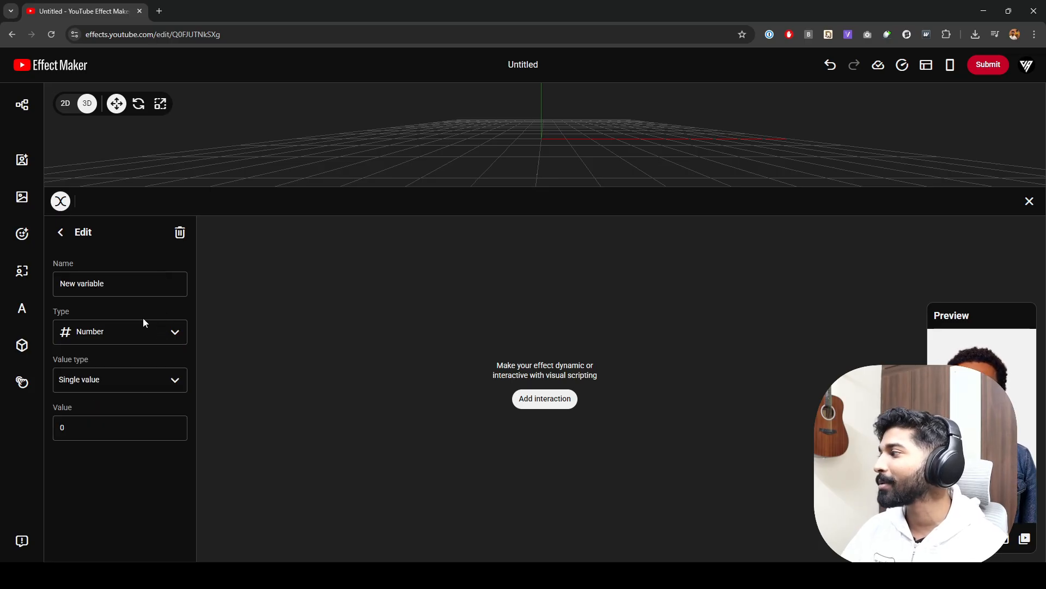
pyautogui.click(160, 387)
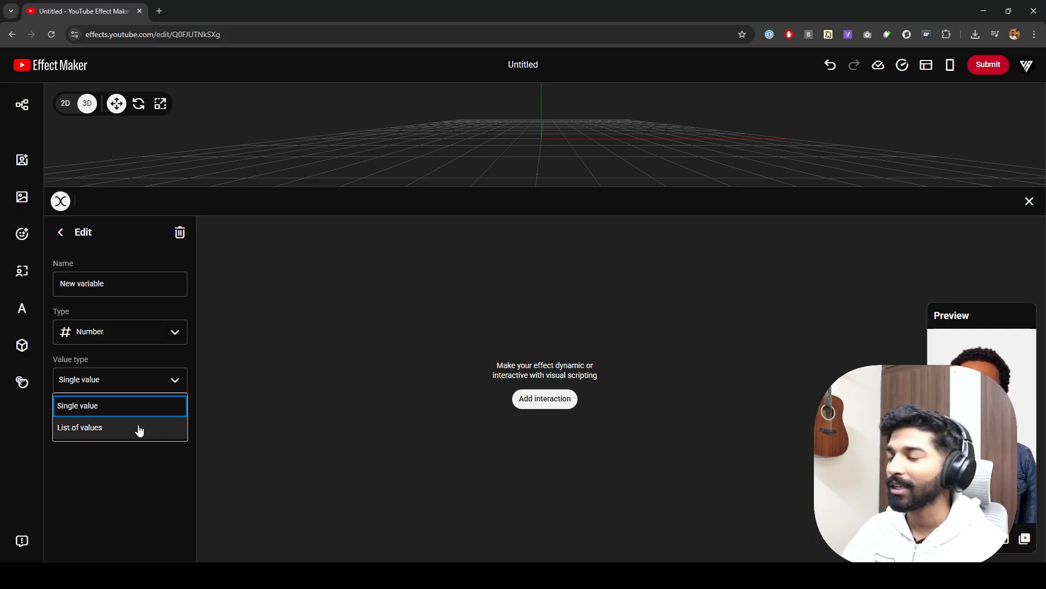
pyautogui.click(145, 405)
pyautogui.click(180, 233)
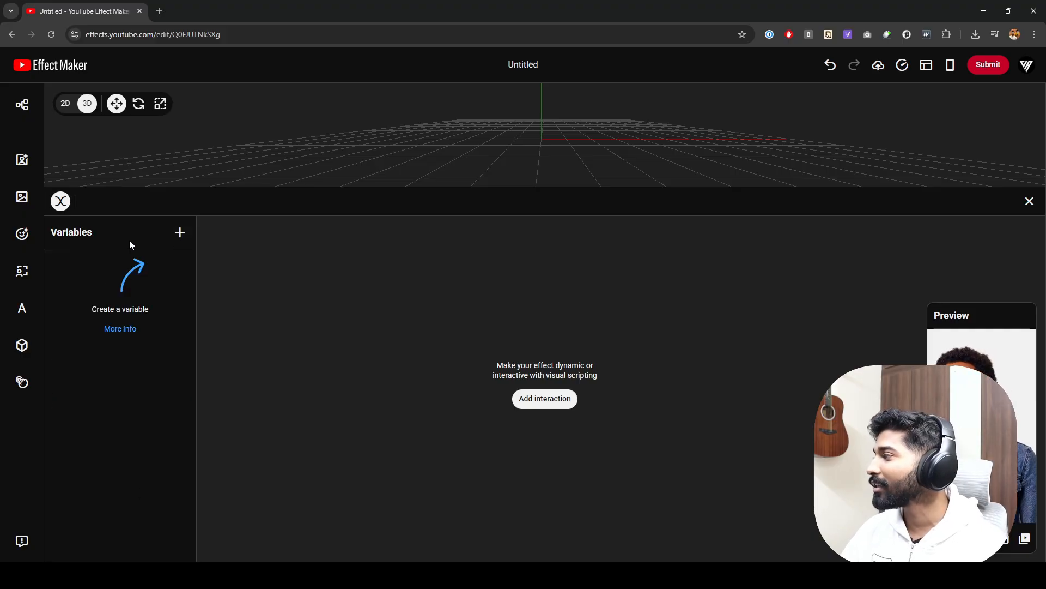
pyautogui.click(62, 203)
# - Close the visual scripting area and show the list of objects in the effect
pyautogui.click(1029, 202)
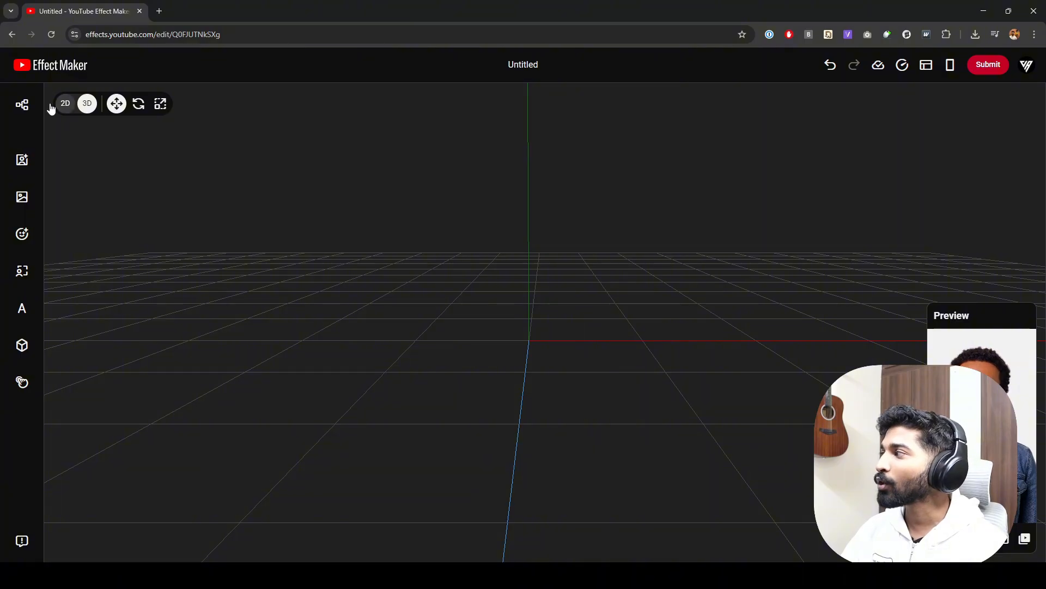
pyautogui.click(22, 105)
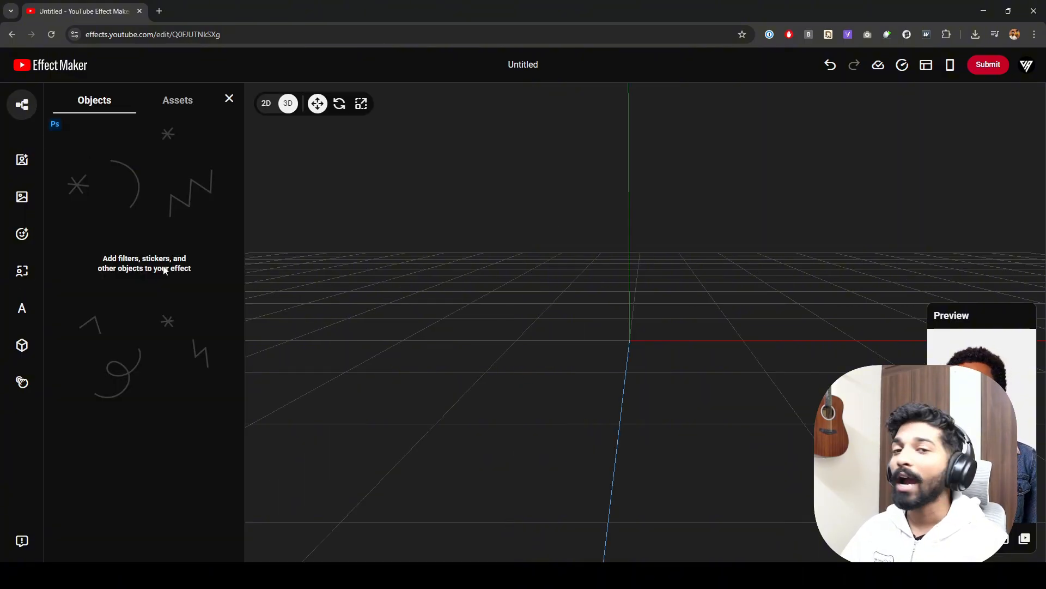
# - Add a color filter from LUT to the effect, using the file Cinematic.CUBE from the CUBE LUTS folder
pyautogui.rightClick(149, 179)
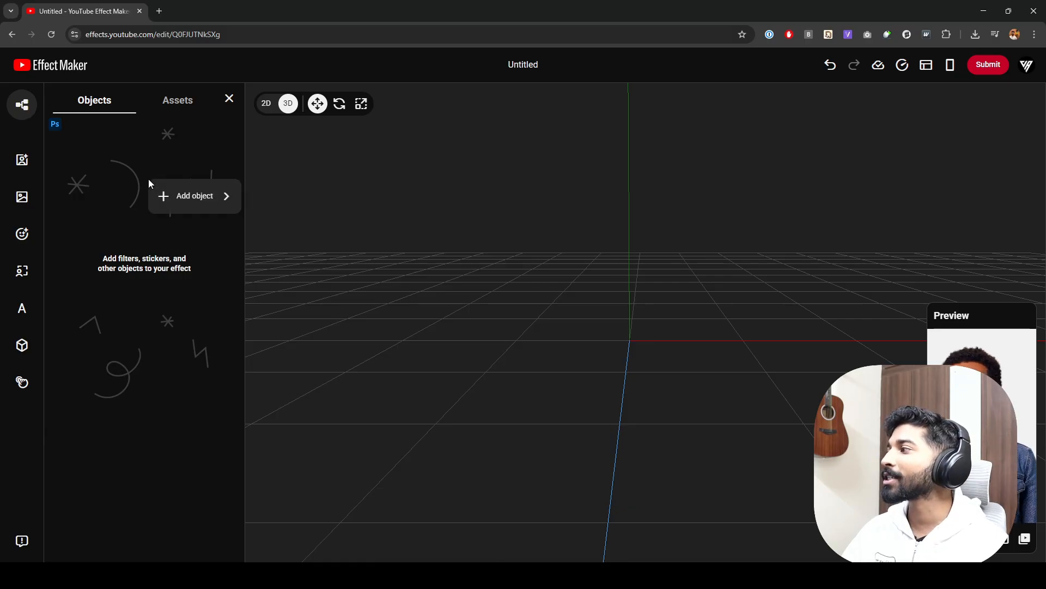
pyautogui.moveTo(168, 196)
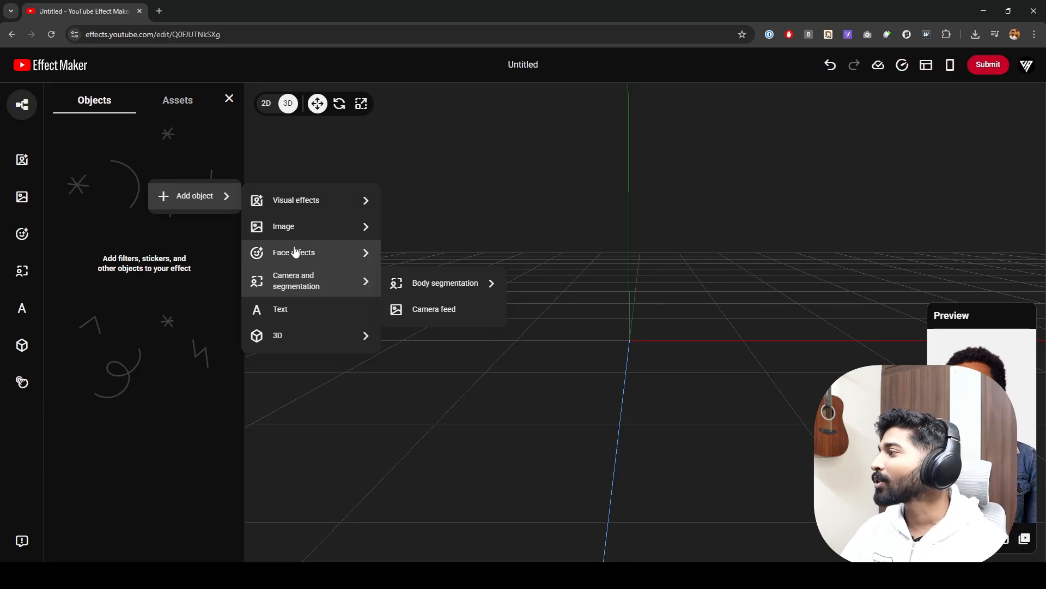
pyautogui.moveTo(295, 251)
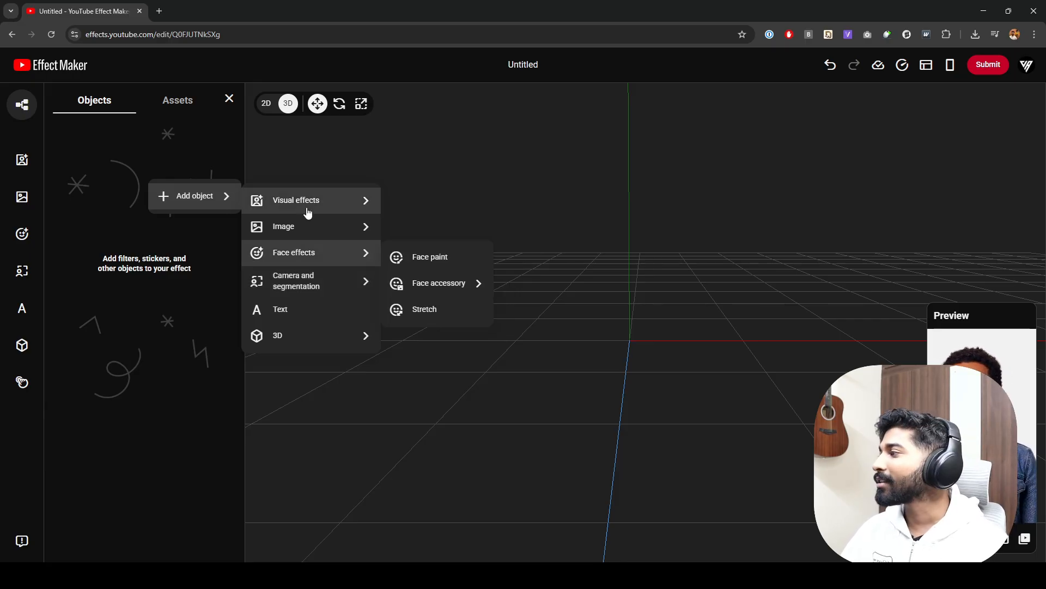
pyautogui.moveTo(308, 212)
pyautogui.moveTo(425, 213)
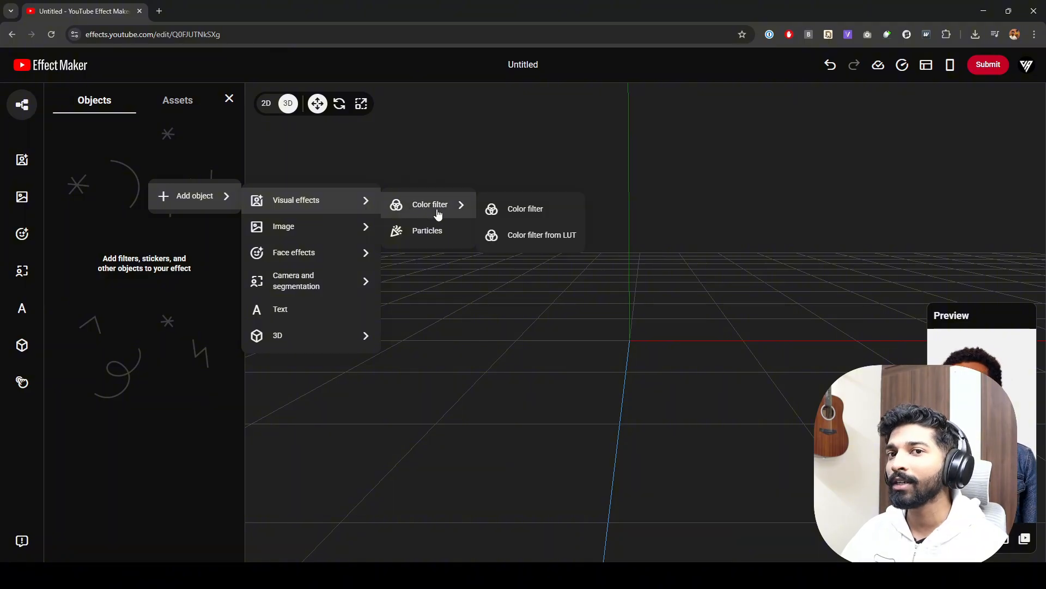
pyautogui.click(546, 238)
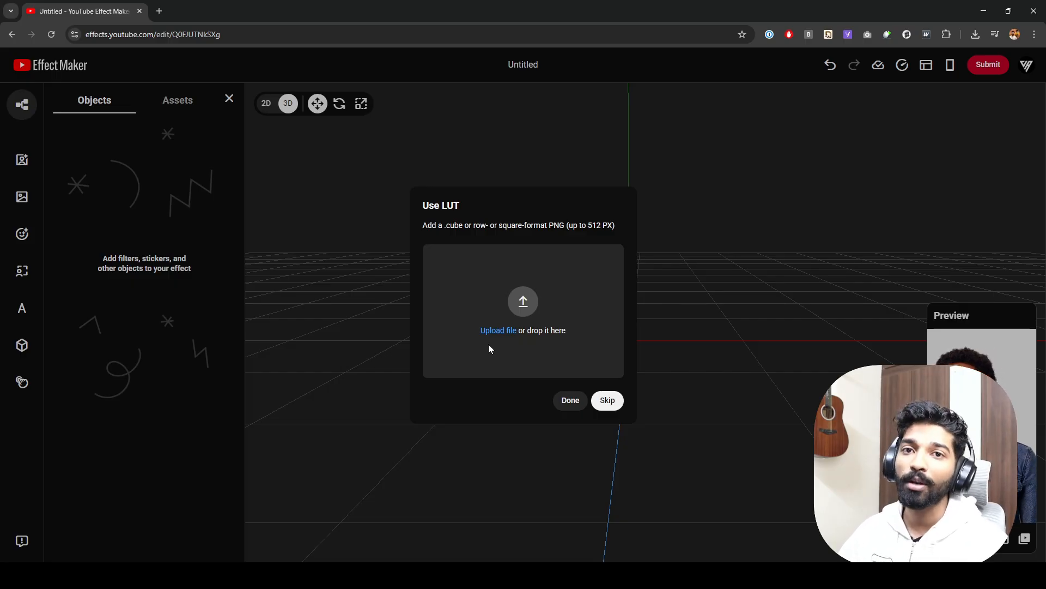
pyautogui.click(501, 330)
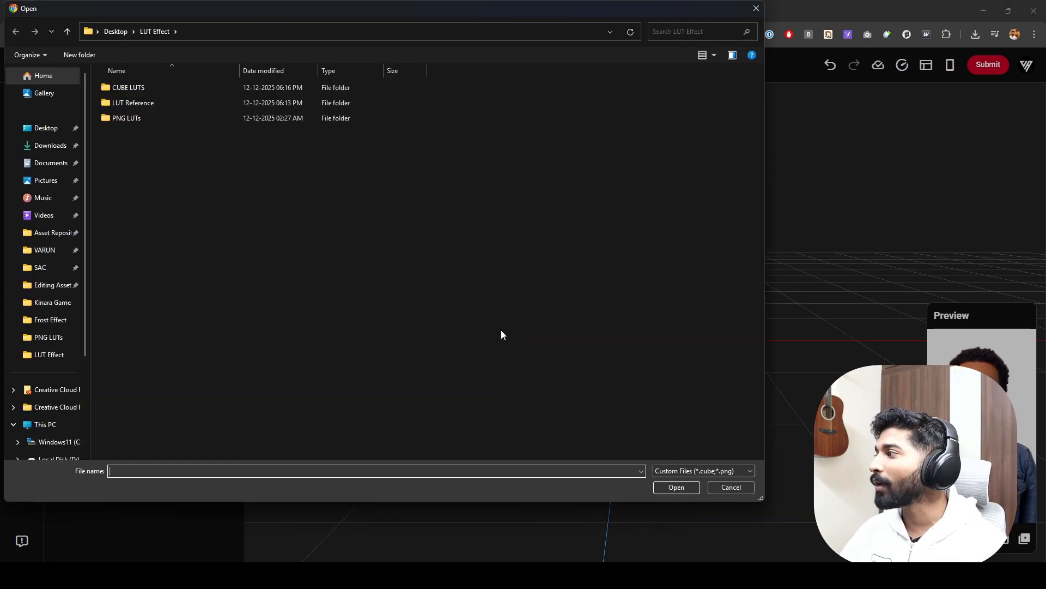
pyautogui.doubleClick(155, 87)
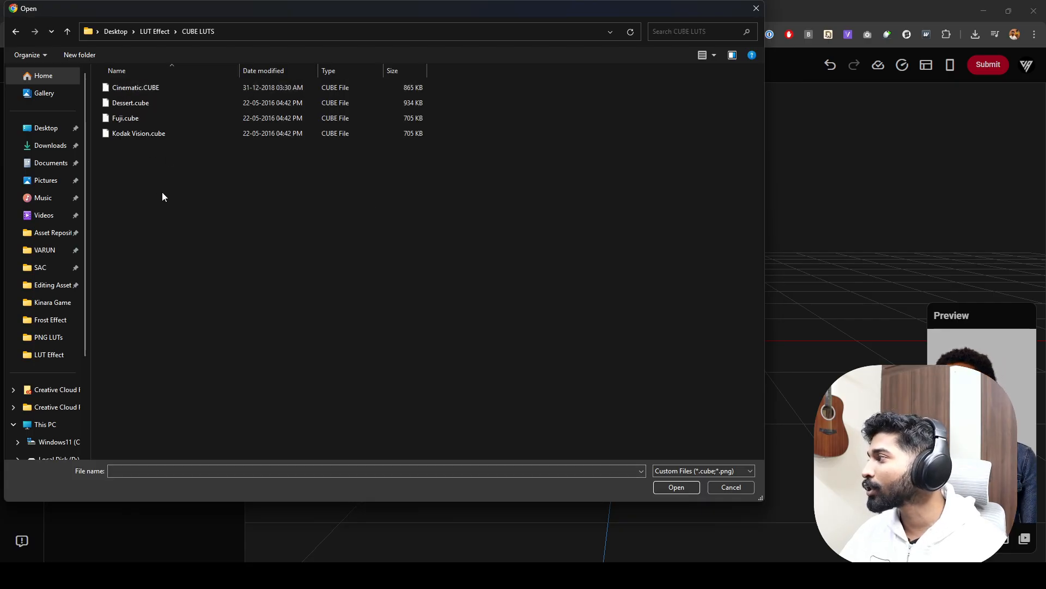
pyautogui.click(166, 88)
pyautogui.click(691, 490)
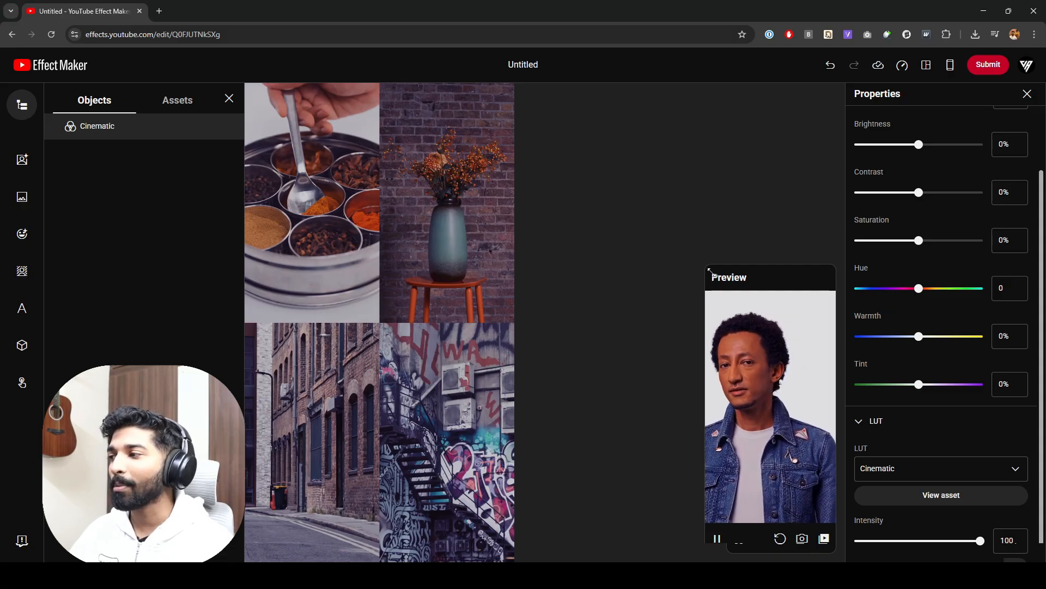
# - Enlarge the preview window and try the Cinematic LUT's intensity, ending at 100
pyautogui.moveTo(707, 266); pyautogui.dragTo(578, 113)
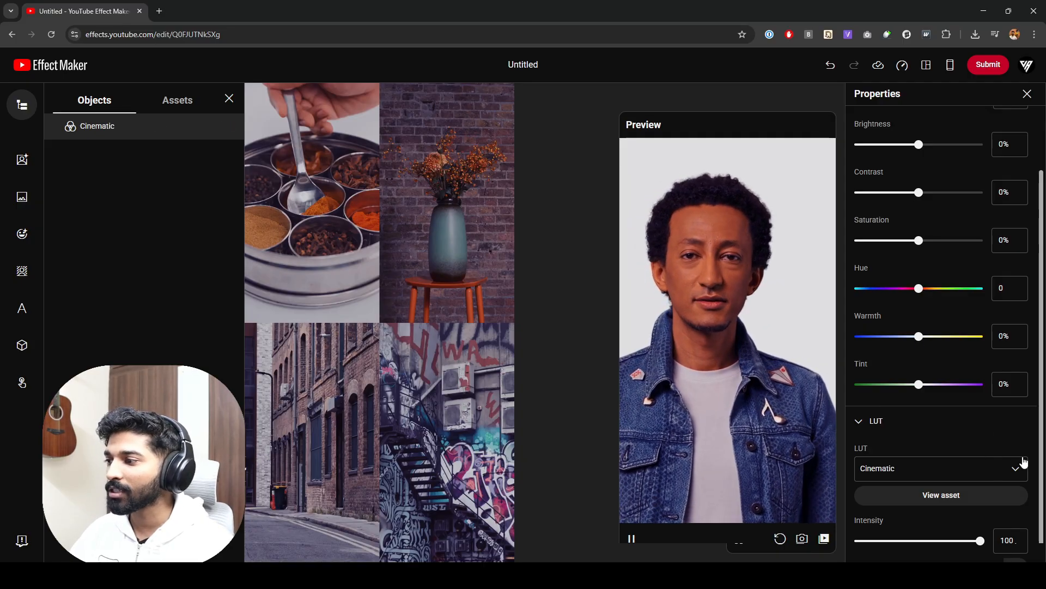
pyautogui.moveTo(981, 540); pyautogui.dragTo(1003, 541)
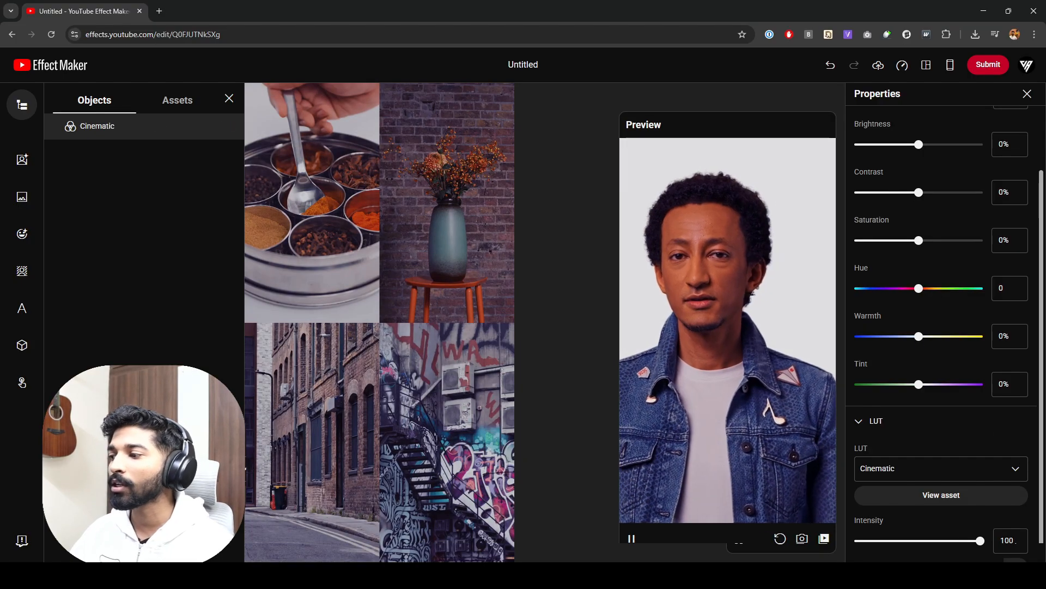
# - Replace the filter's LUT with Cherry_look.png from the PNG LUTs folder and set the LUT intensity to 60
pyautogui.click(1008, 472)
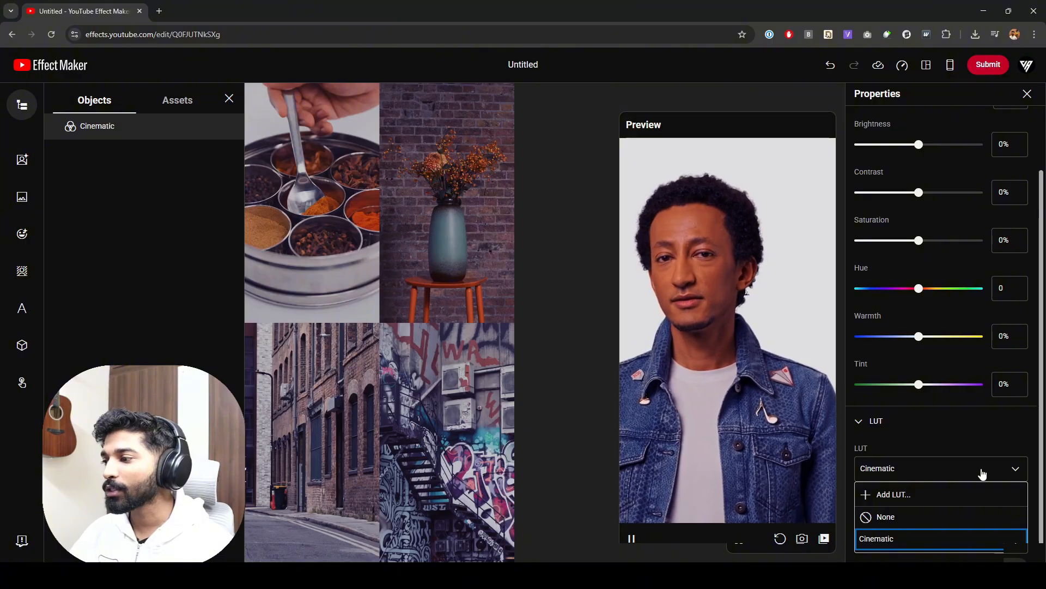
pyautogui.click(880, 448)
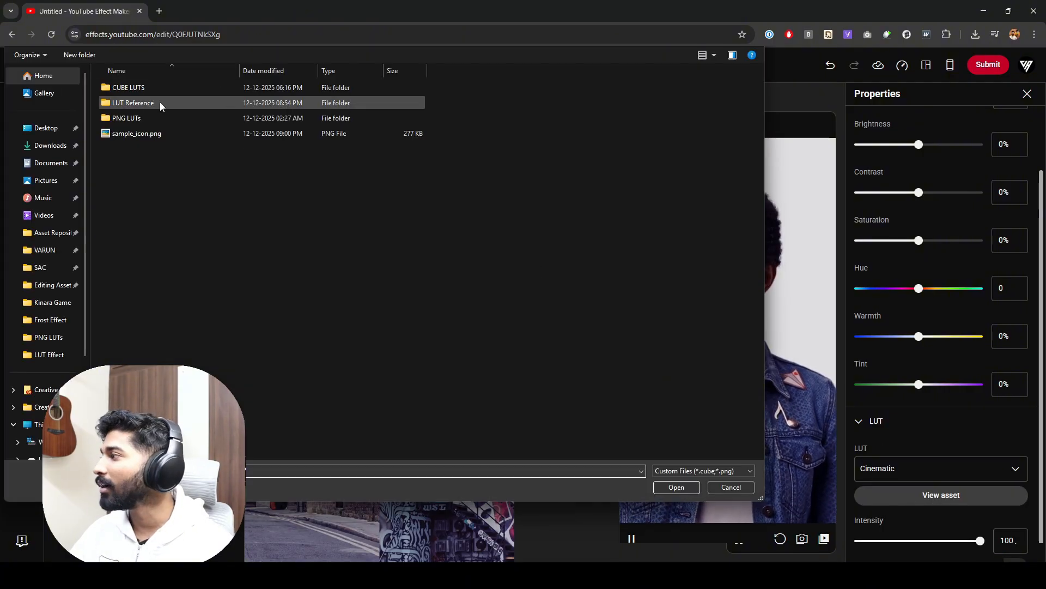
pyautogui.doubleClick(156, 114)
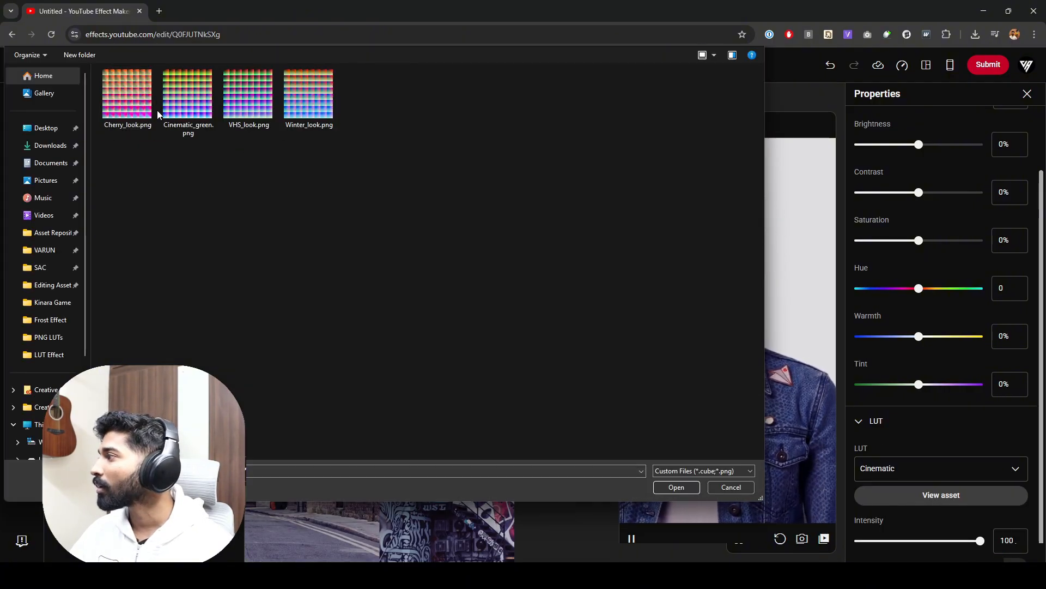
pyautogui.click(130, 91)
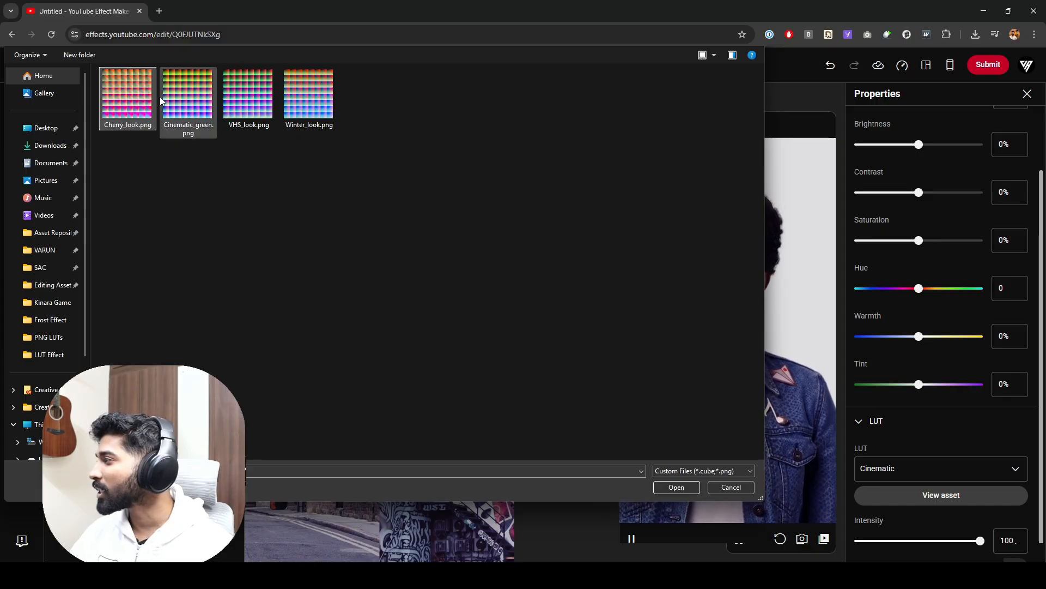
pyautogui.click(674, 489)
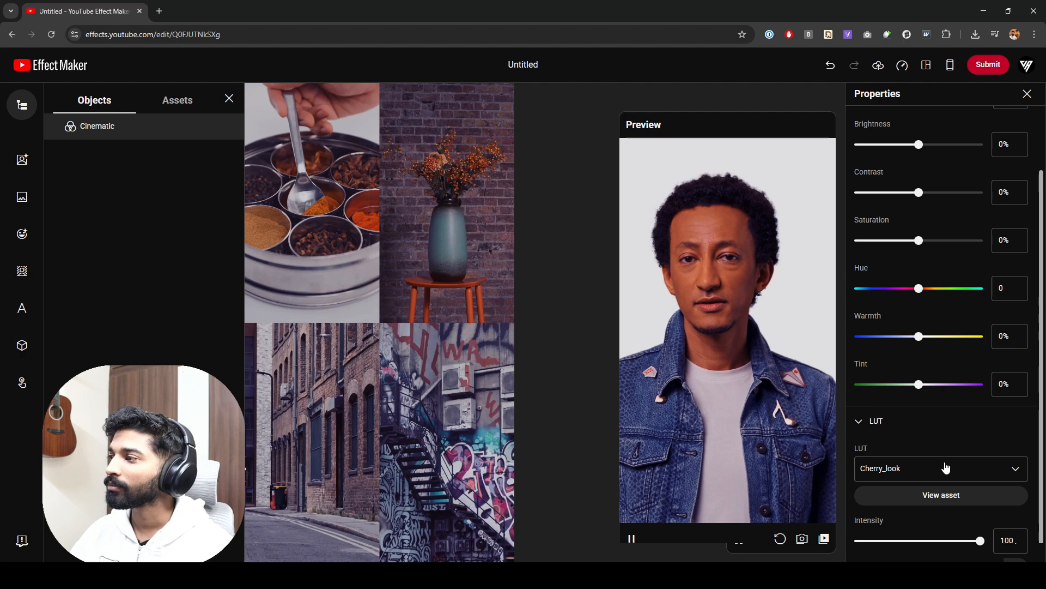
pyautogui.moveTo(981, 540); pyautogui.dragTo(932, 540)
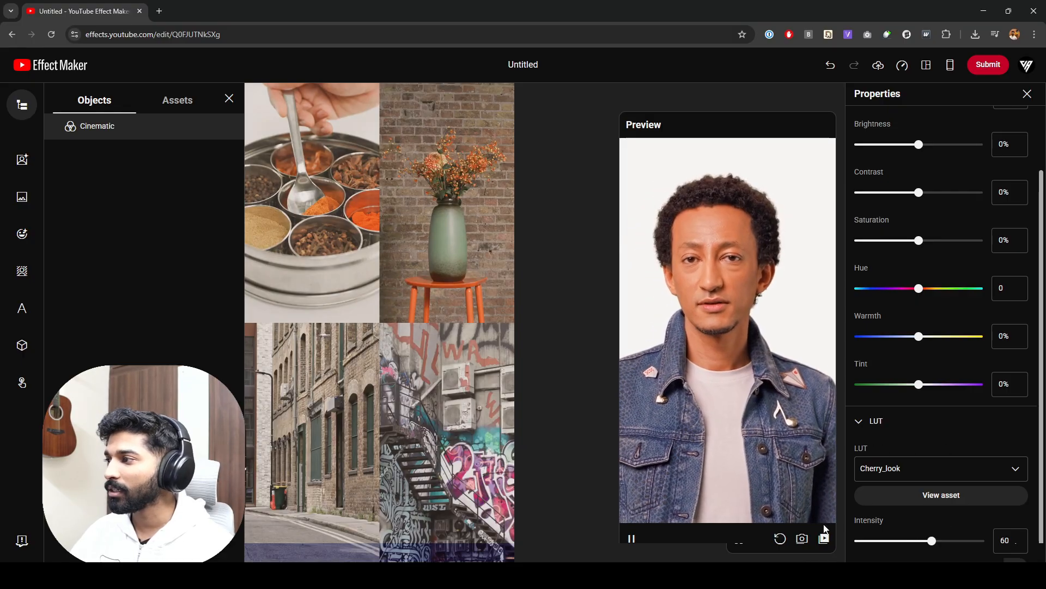
# - Preview the filter on different face models, return to Model 1 and shrink the preview window
pyautogui.click(824, 538)
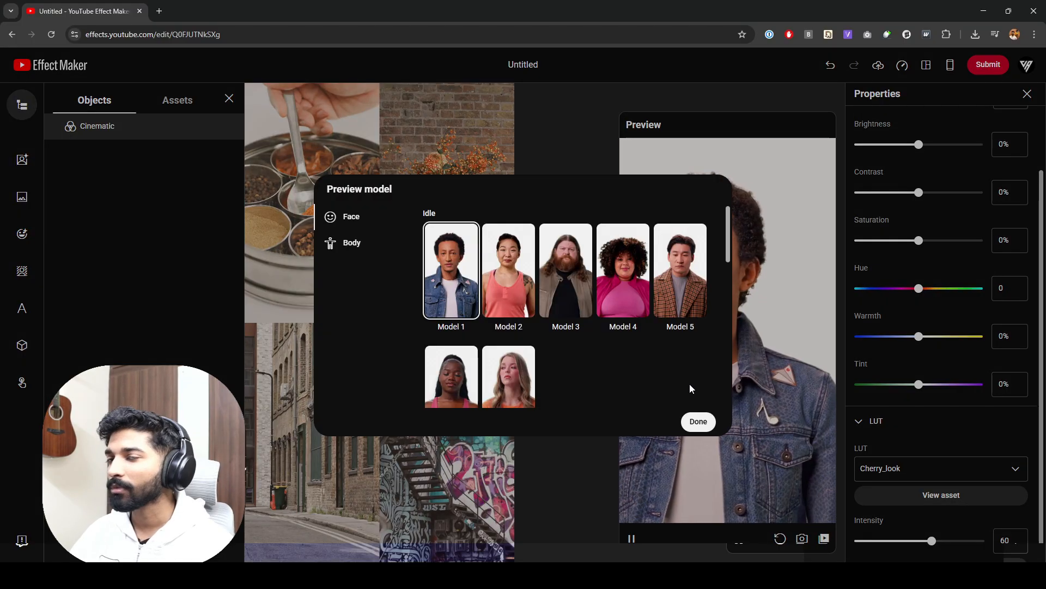
pyautogui.click(702, 429)
pyautogui.click(824, 538)
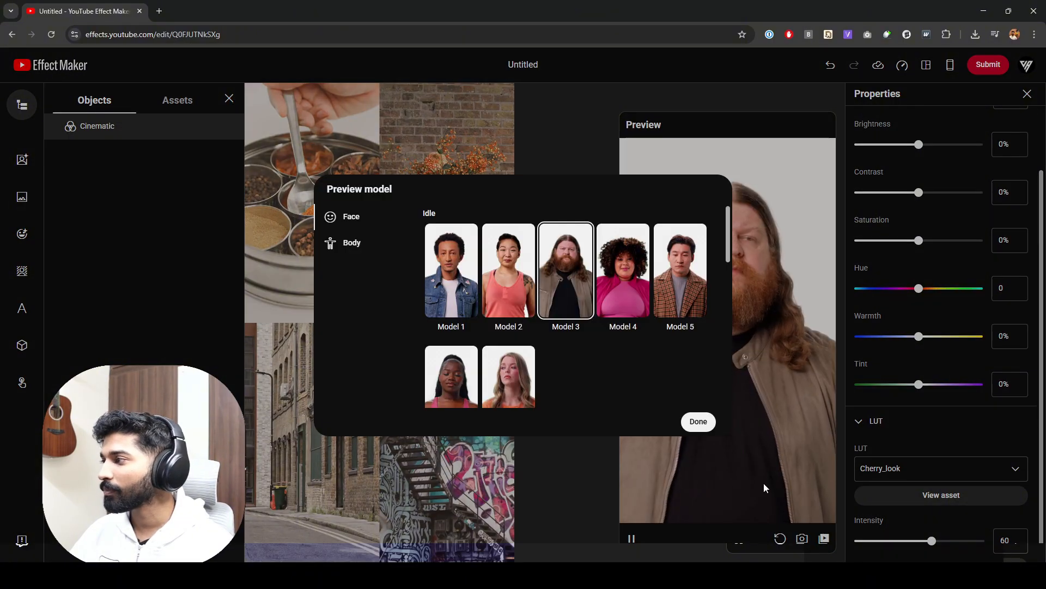
pyautogui.click(461, 297)
pyautogui.click(700, 423)
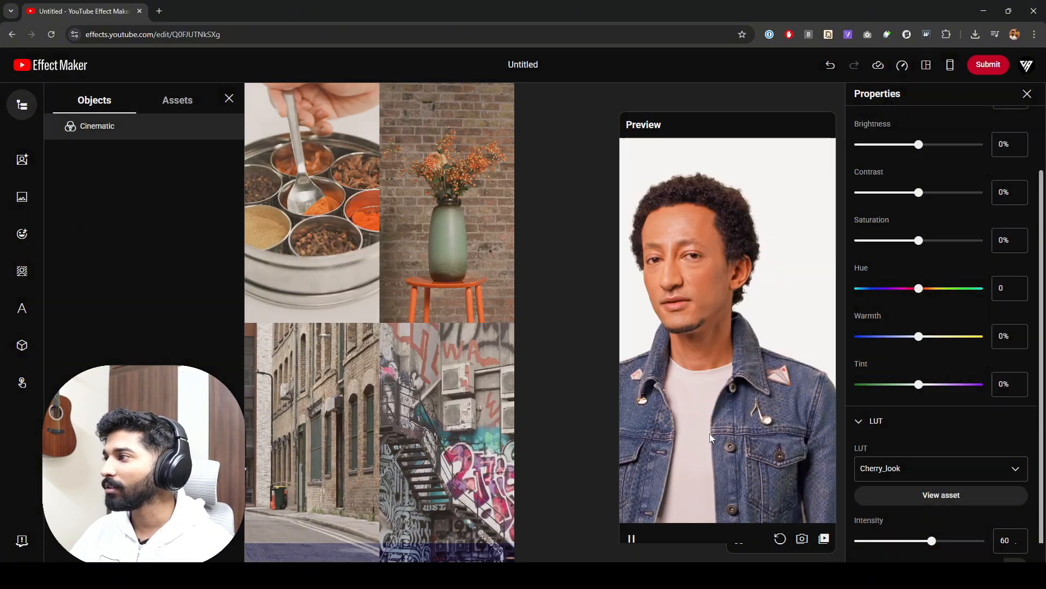
pyautogui.click(824, 538)
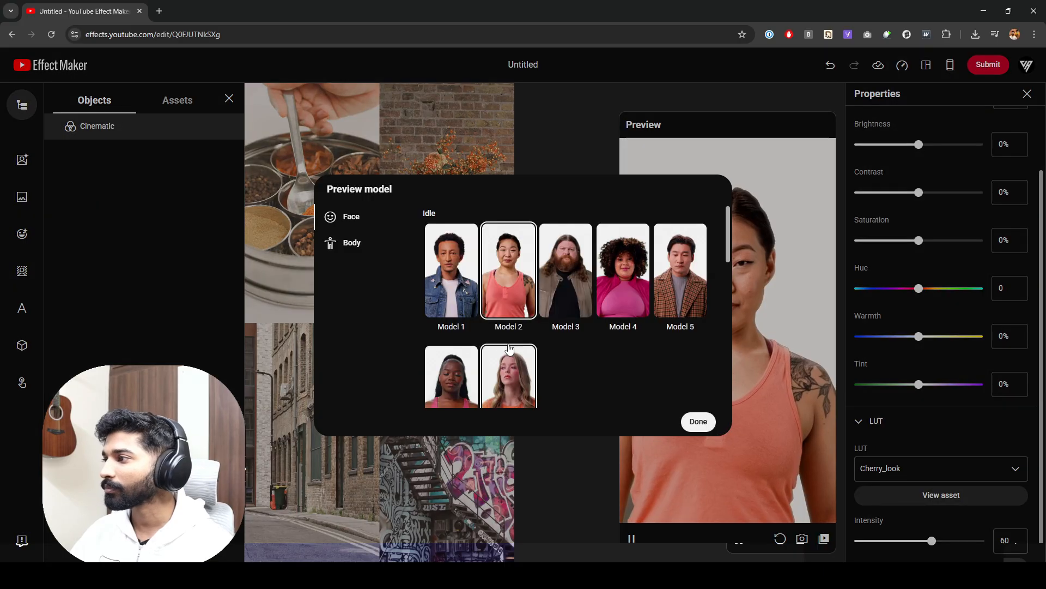
pyautogui.click(713, 426)
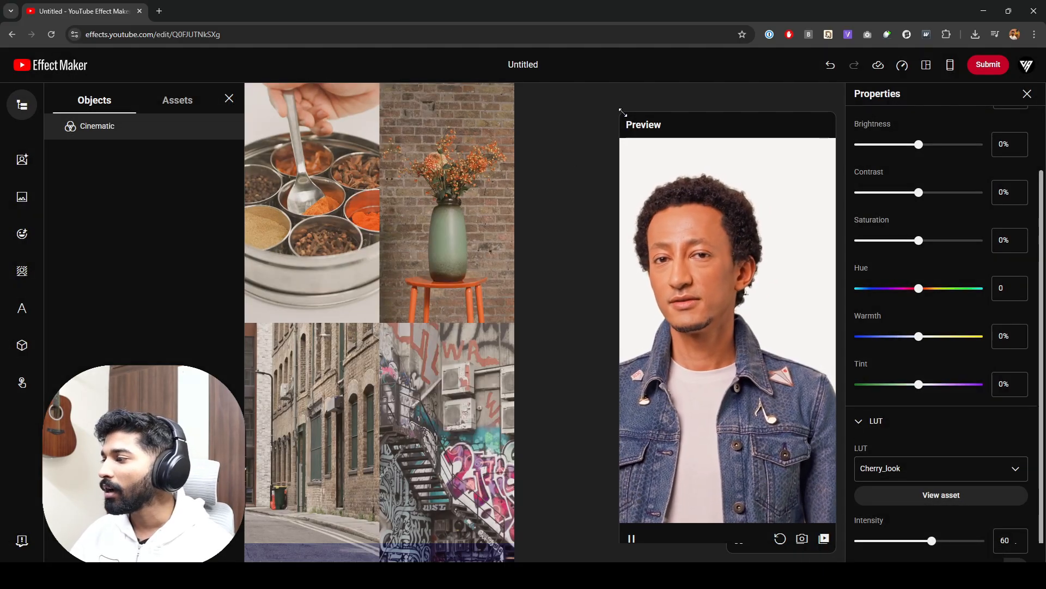
pyautogui.moveTo(623, 112); pyautogui.dragTo(729, 303)
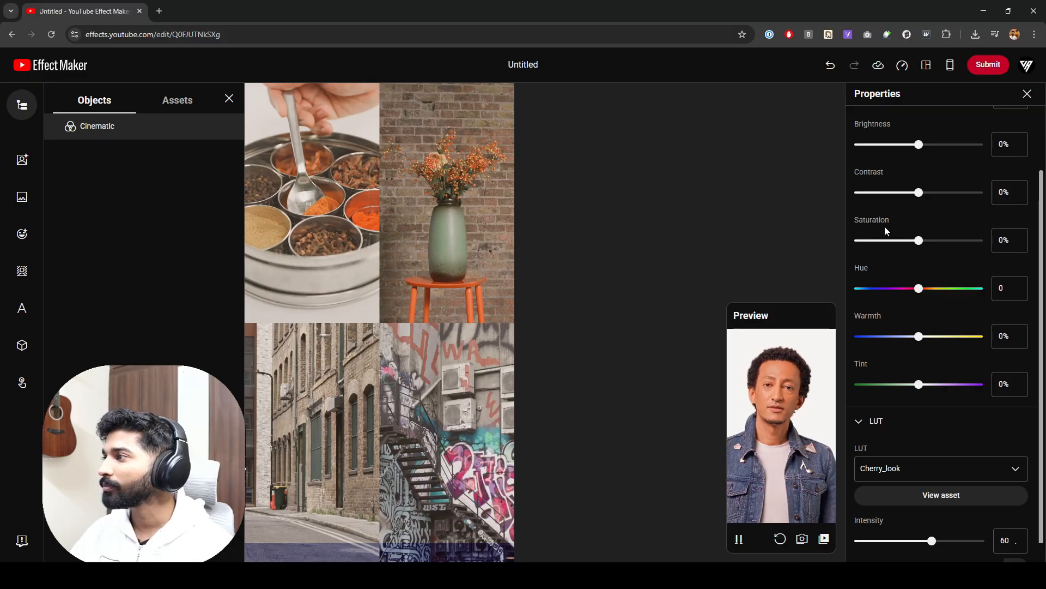
# - Try color filter settings of brightness 11%, contrast 8%, saturation 75%, hue 102, warmth 100% and tint 35%
pyautogui.scroll(2, 884, 226)
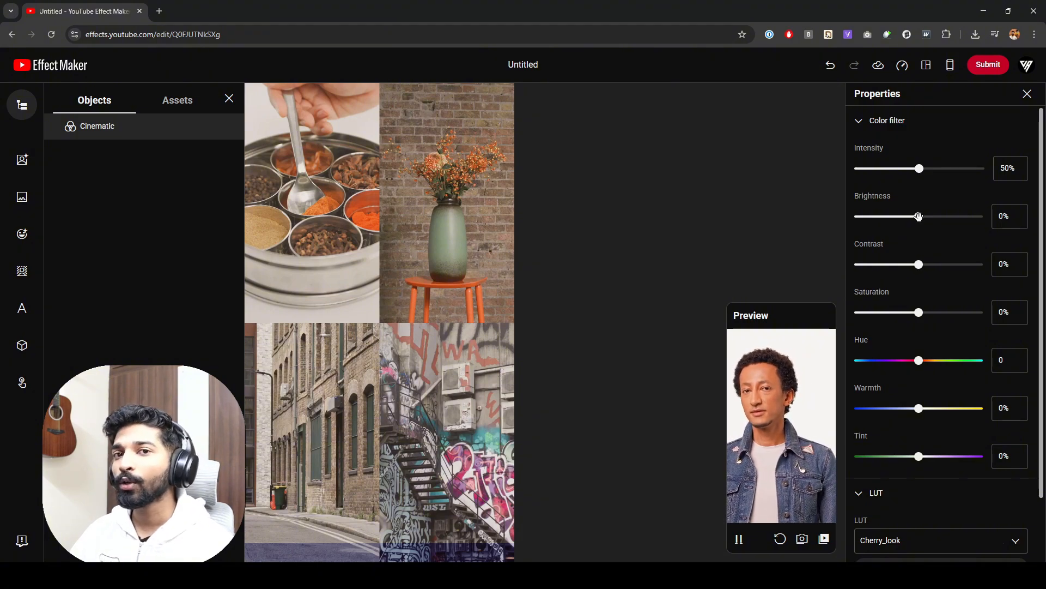
pyautogui.moveTo(920, 216); pyautogui.dragTo(924, 265)
pyautogui.moveTo(919, 313); pyautogui.dragTo(963, 322)
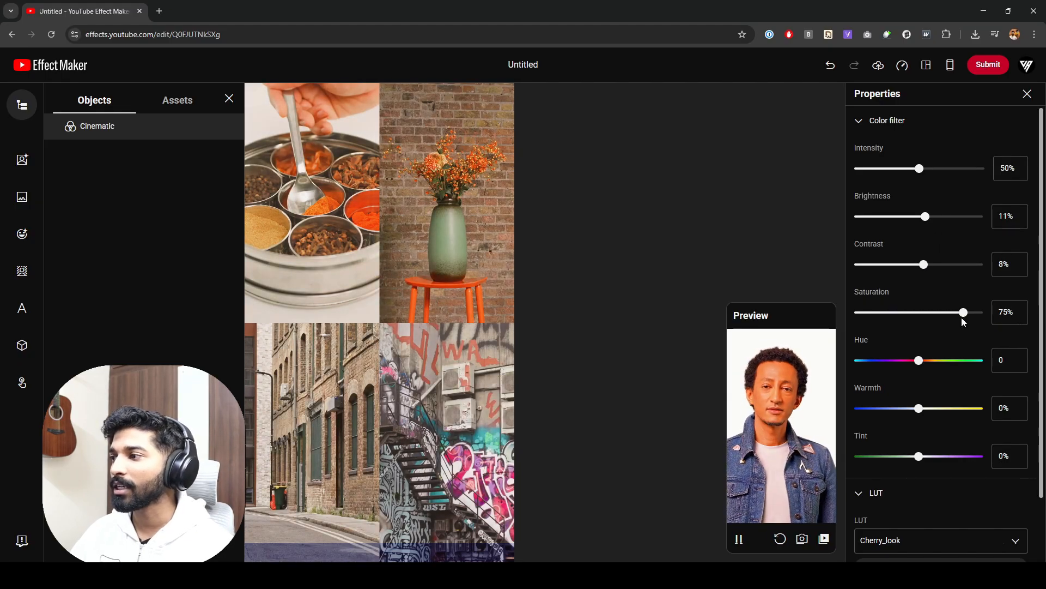
pyautogui.moveTo(918, 360); pyautogui.dragTo(953, 362)
pyautogui.moveTo(919, 408); pyautogui.dragTo(987, 424)
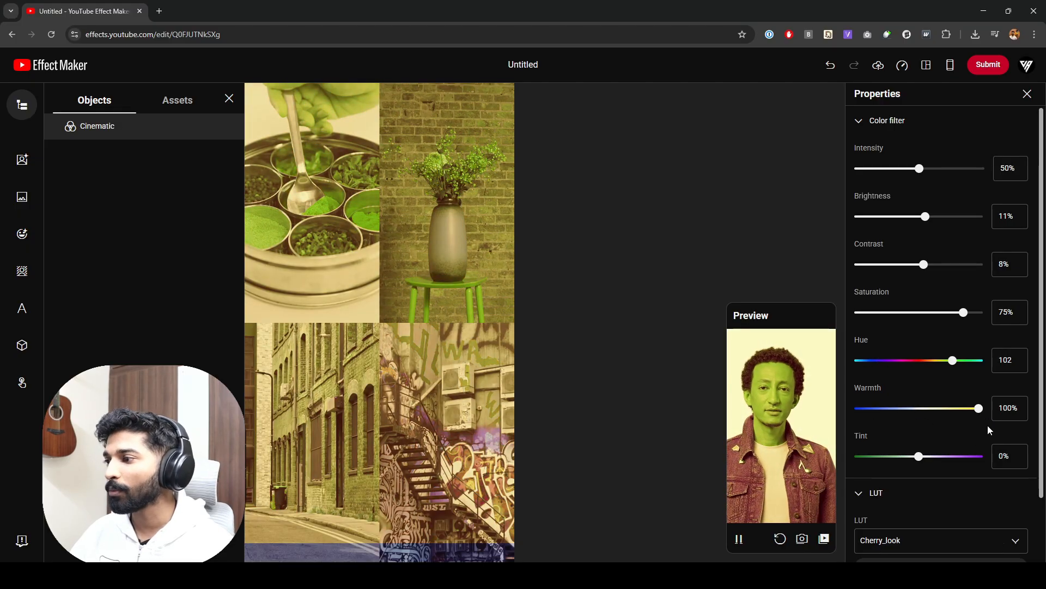
pyautogui.moveTo(914, 459); pyautogui.dragTo(894, 457)
# - Undo all brightness, contrast, saturation, hue, warmth and tint adjustments of the color filter
pyautogui.hotkey('ctrl', 'z')
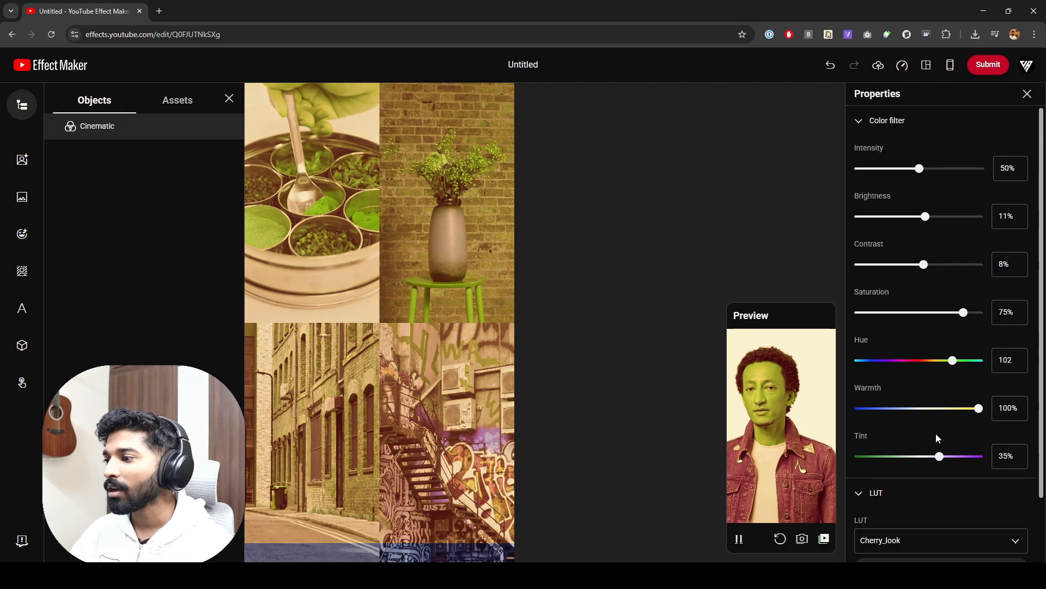
pyautogui.hotkey('ctrl', 'z')
pyautogui.hotkey('ctrl', 'z')
pyautogui.hotkey('ctrl', 'z')
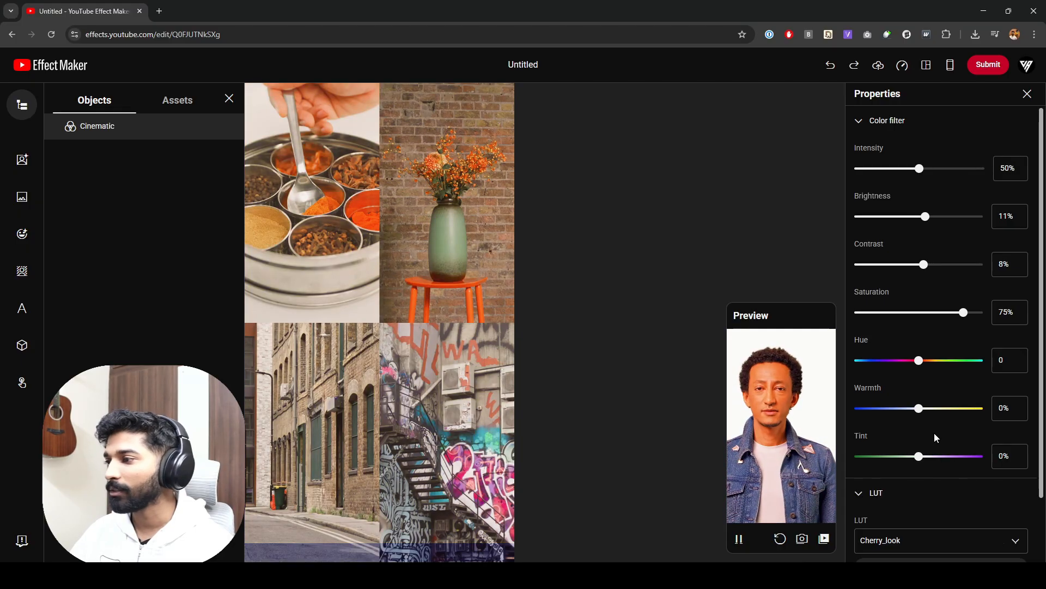
pyautogui.hotkey('ctrl', 'z')
pyautogui.hotkey('ctrl', 'z')
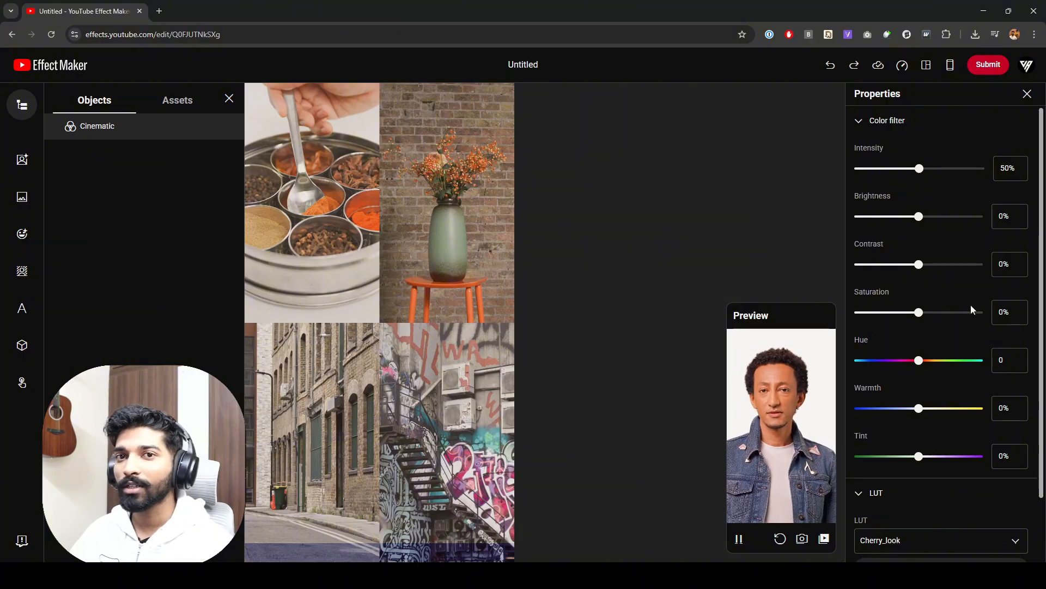
pyautogui.scroll(-1, 970, 309)
pyautogui.scroll(1, 983, 297)
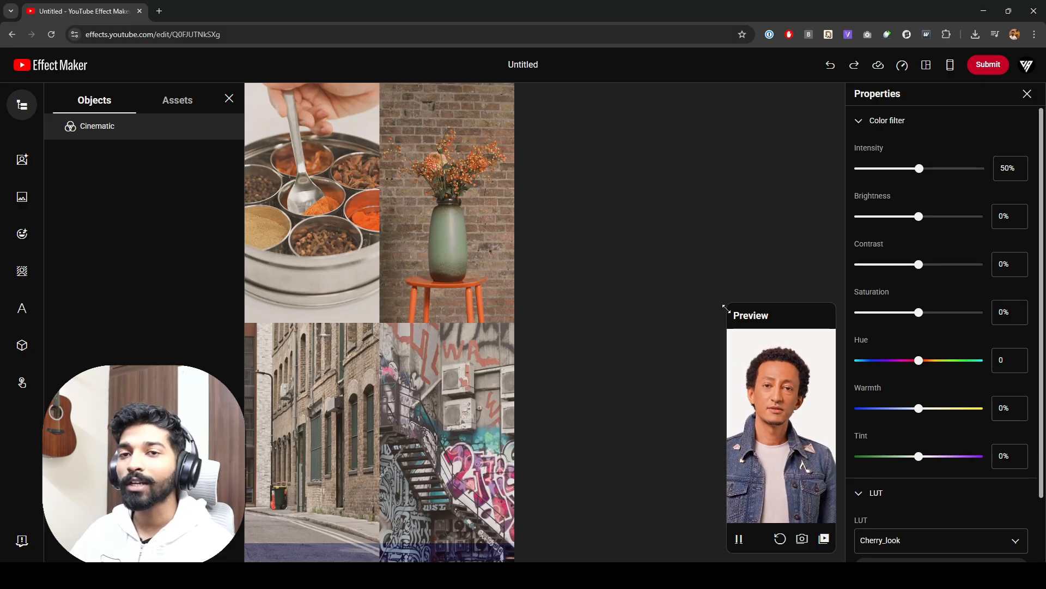
pyautogui.scroll(-1, 958, 359)
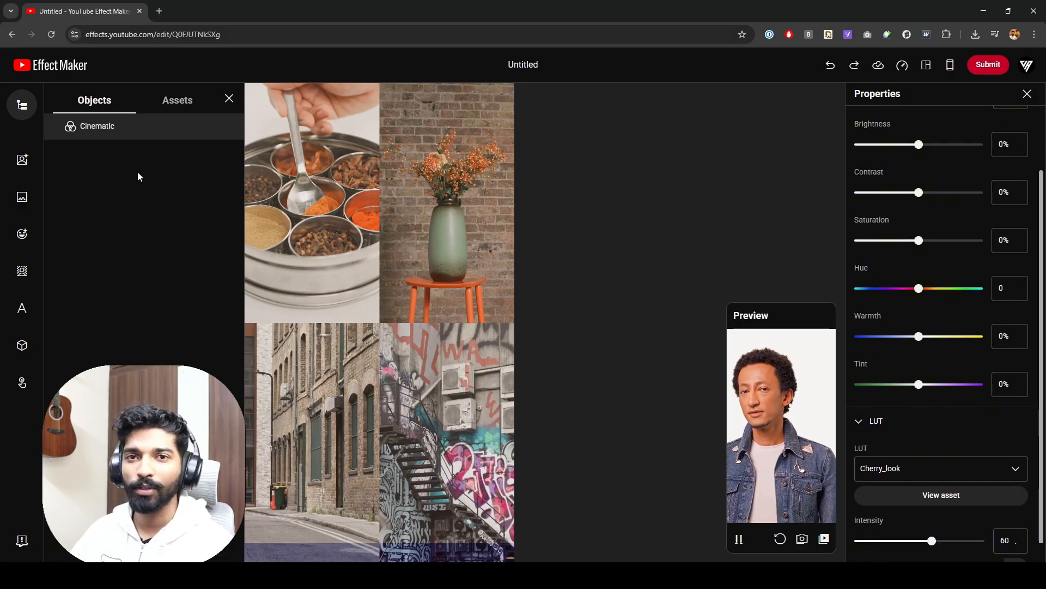
# - Download the LUT template files offered for the color filter effect
pyautogui.click(22, 160)
pyautogui.click(85, 177)
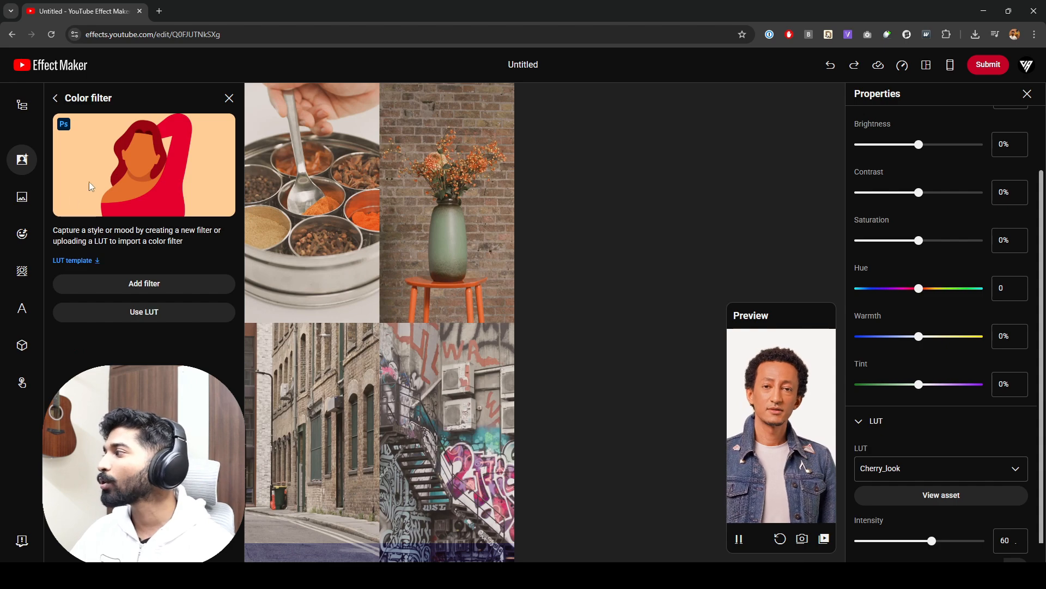
pyautogui.click(93, 261)
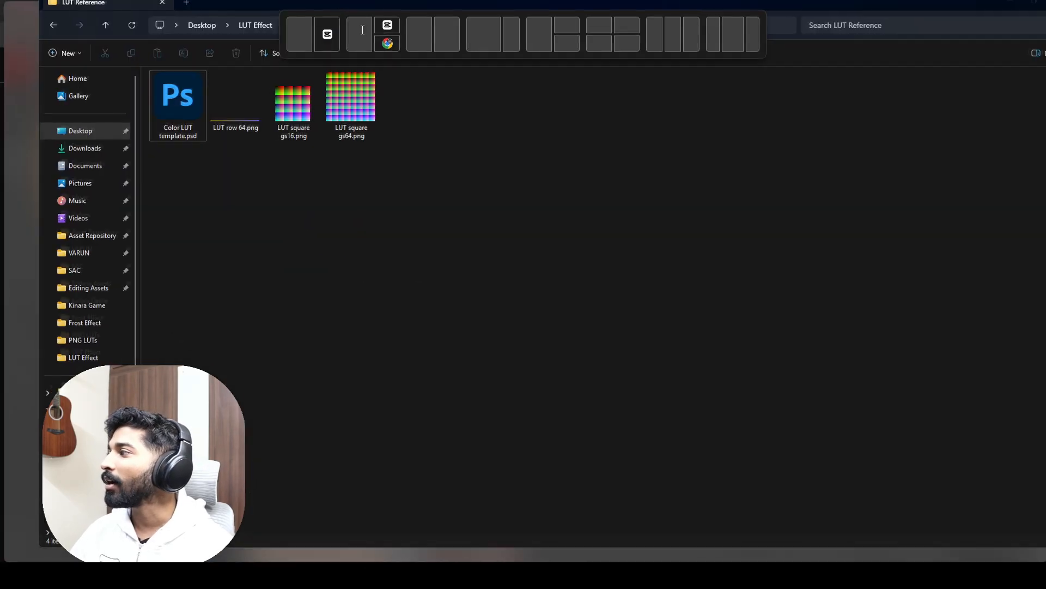
# - Examine the dimensions of LUT row 64.png, LUT square gs16.png and LUT square gs64.png in the LUT Reference folder
pyautogui.moveTo(362, 30); pyautogui.dragTo(363, 28)
pyautogui.click(215, 113)
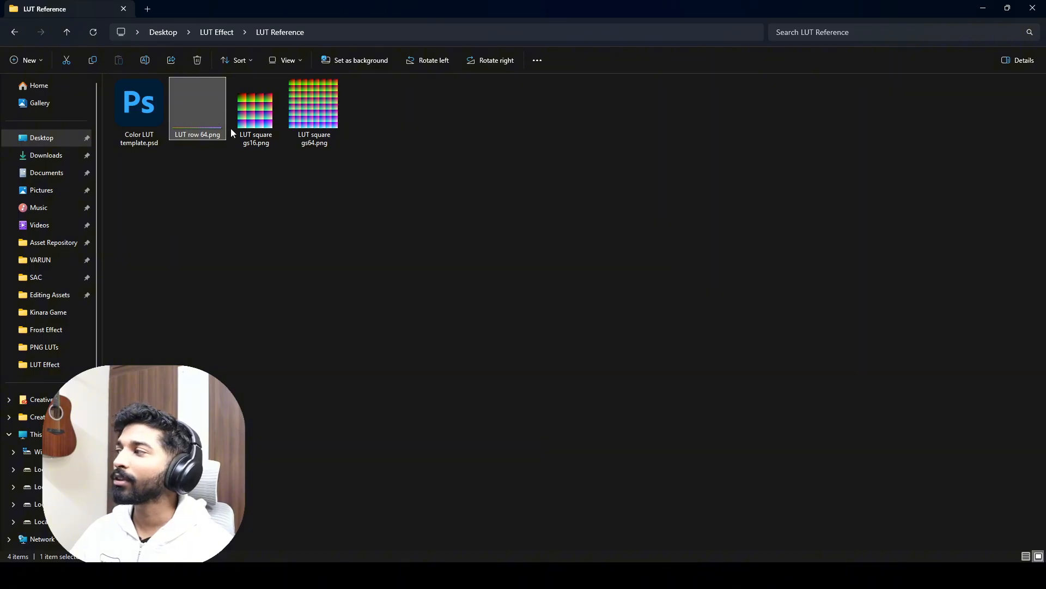
pyautogui.click(247, 125)
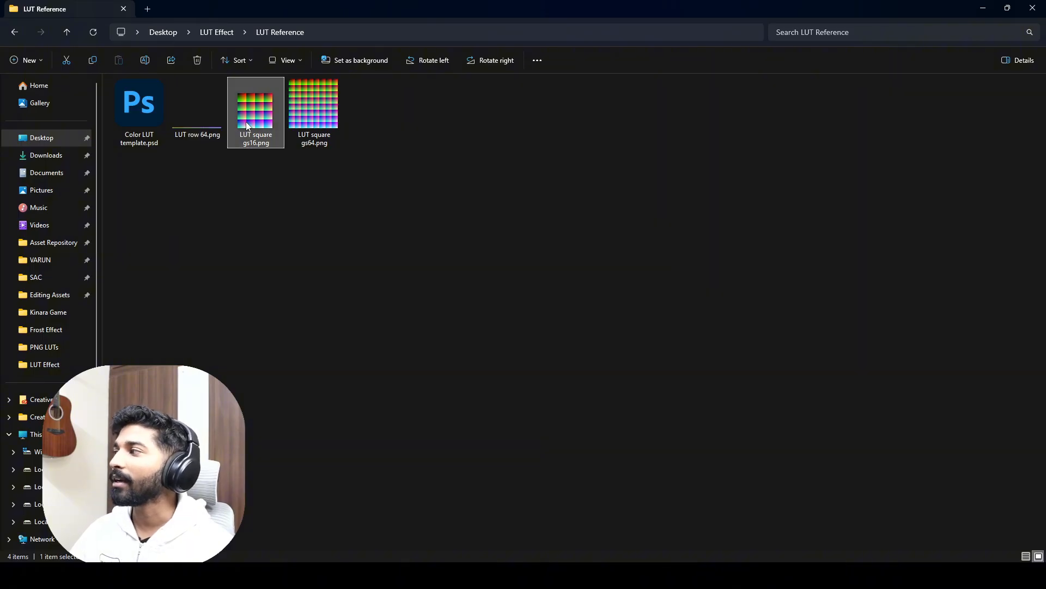
pyautogui.click(303, 117)
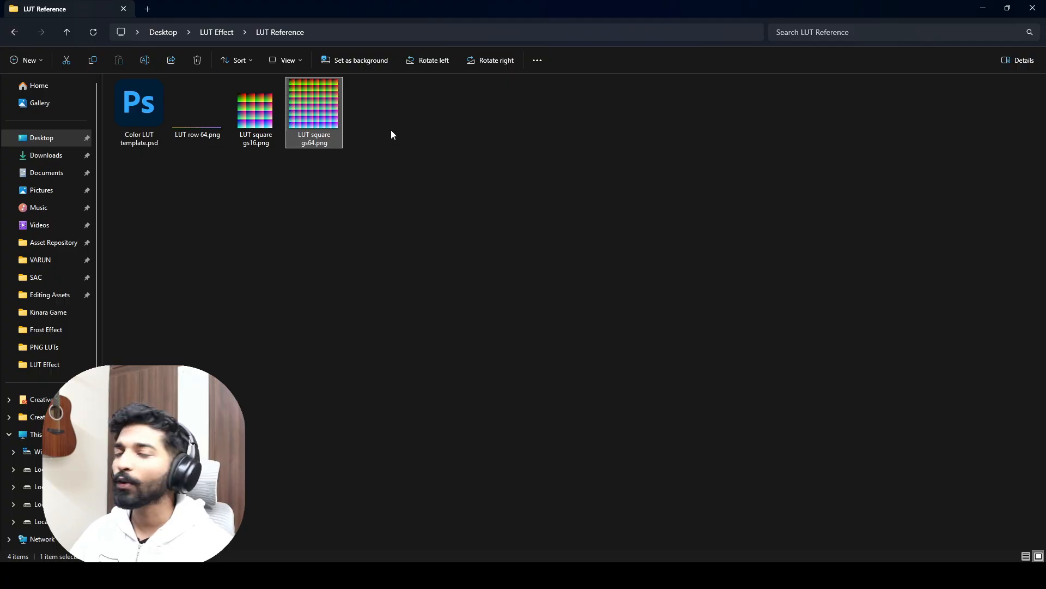
pyautogui.click(193, 130)
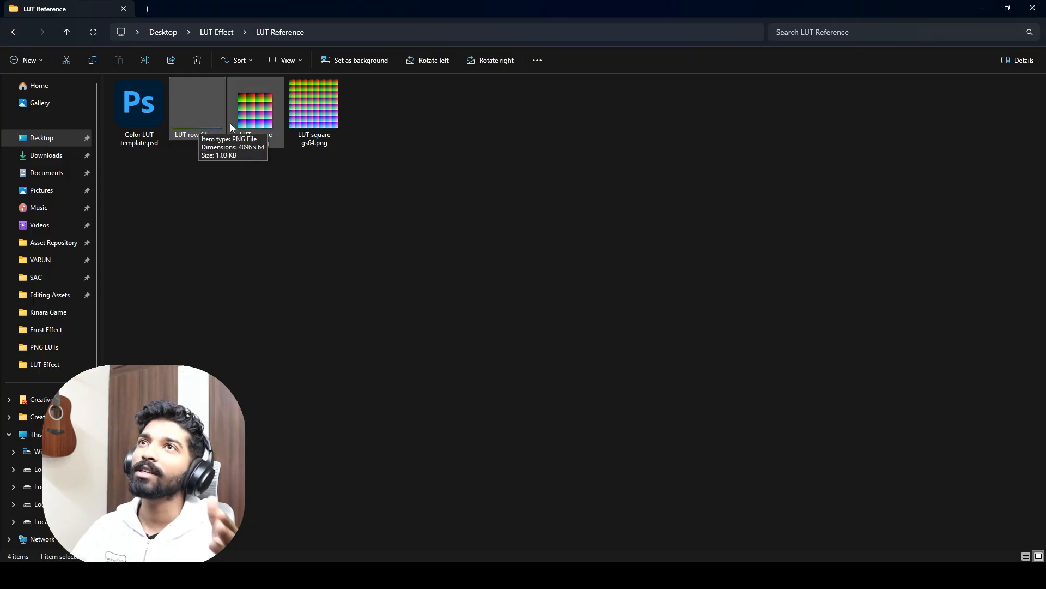
pyautogui.click(253, 116)
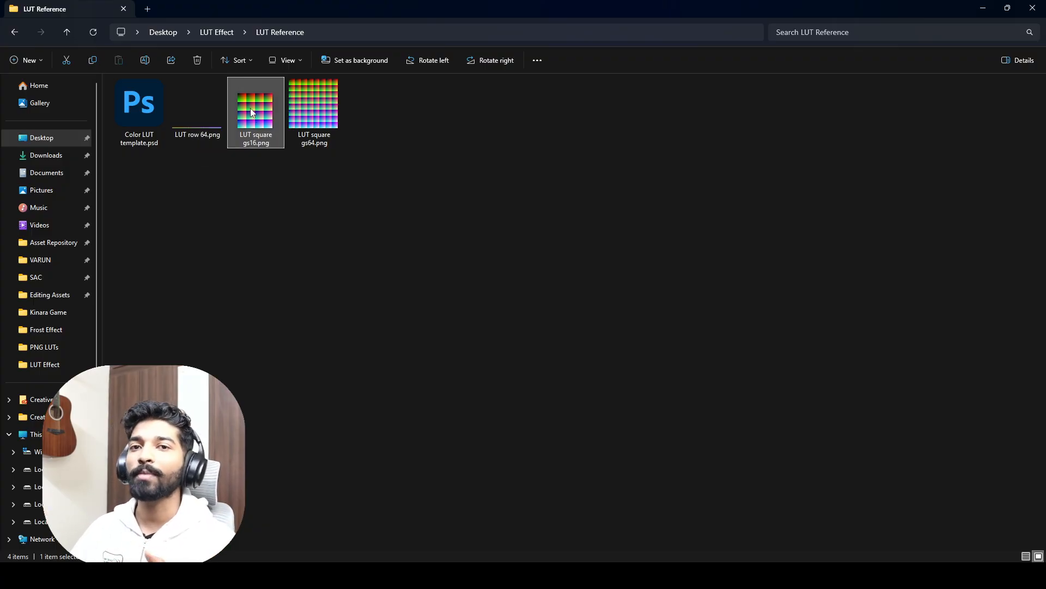
pyautogui.moveTo(251, 107)
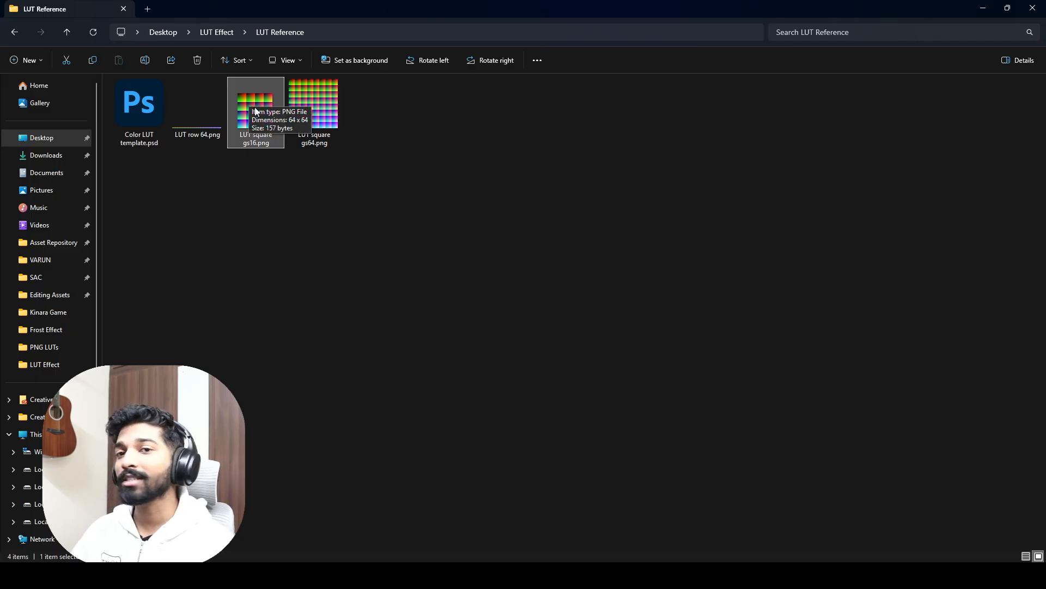
pyautogui.click(322, 109)
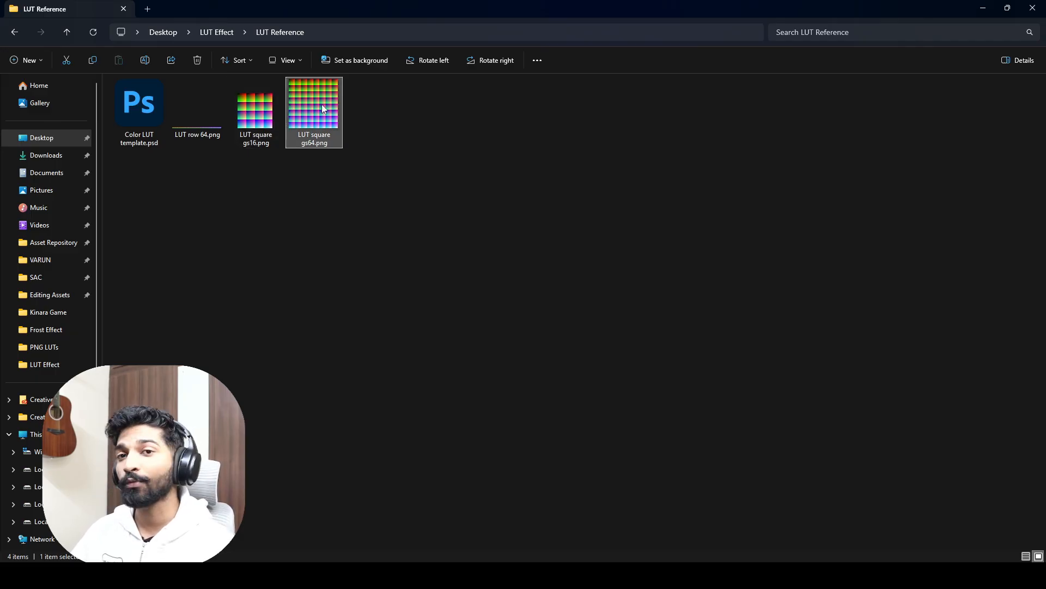
pyautogui.moveTo(320, 105)
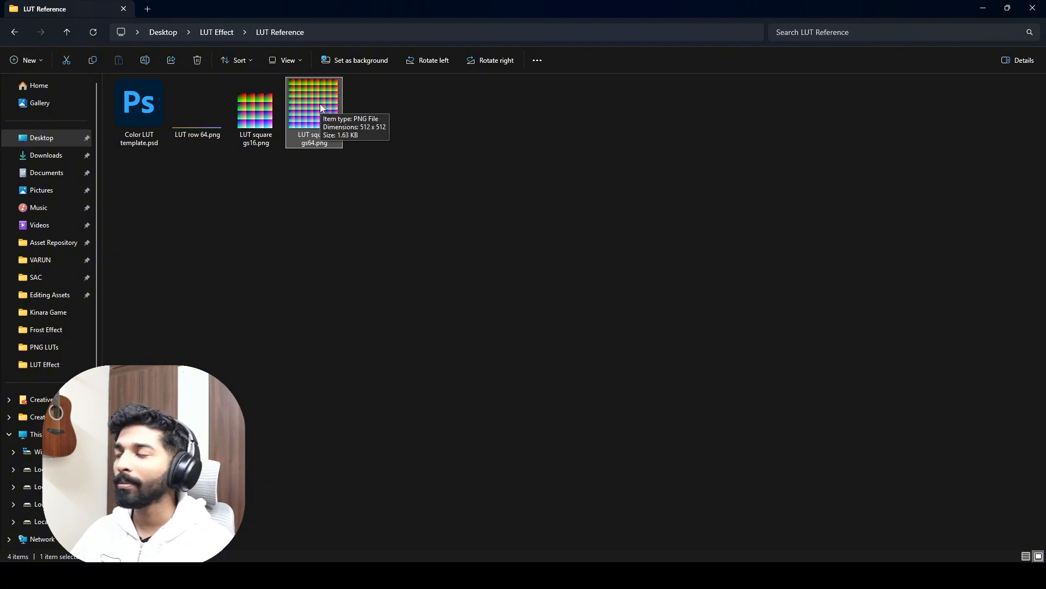
pyautogui.click(425, 267)
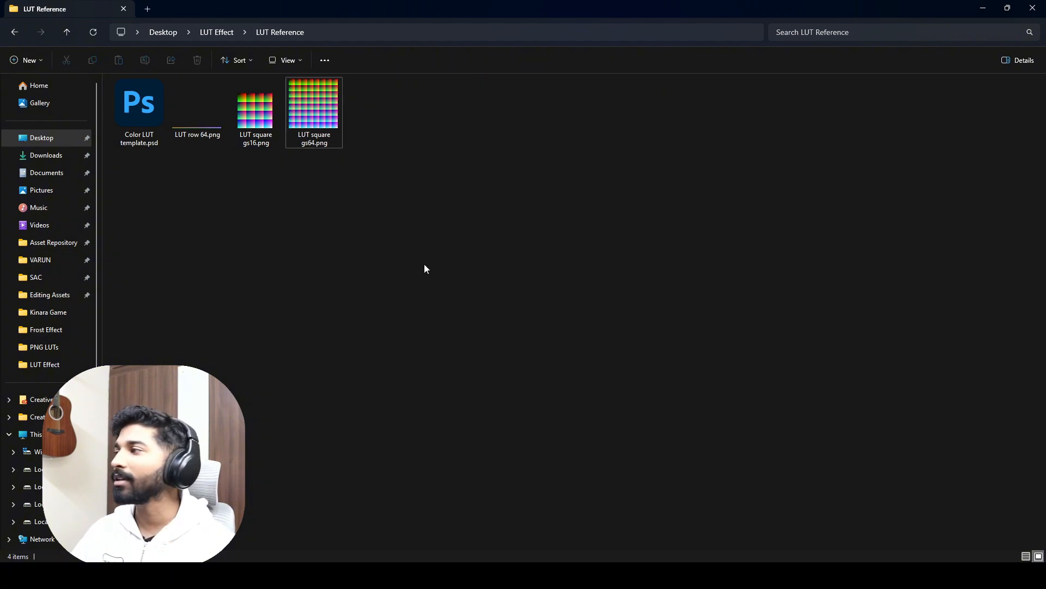
# - Open Color LUT template.psd from the LUT Reference folder in Photoshop
pyautogui.click(129, 106)
pyautogui.doubleClick(141, 119)
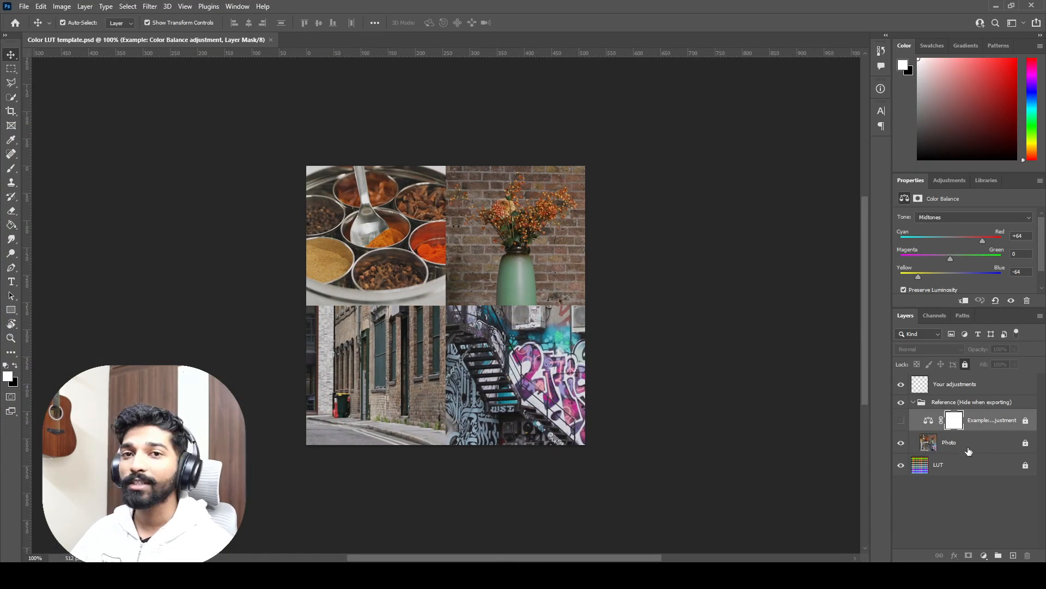
# - Unlock the Photo layer in the Reference group and convert it to a smart object
pyautogui.click(1029, 442)
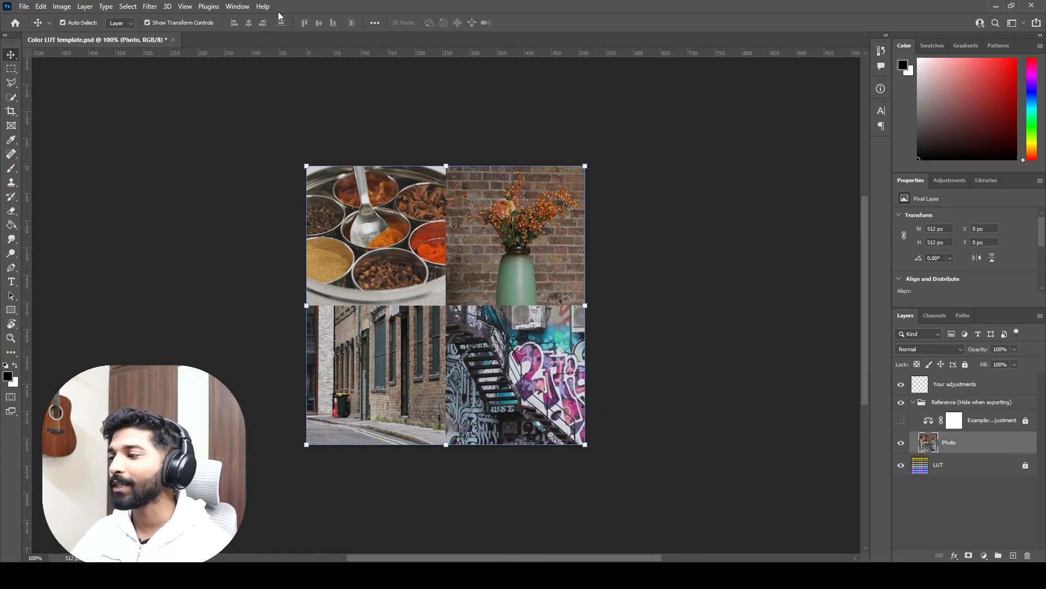
pyautogui.rightClick(1002, 450)
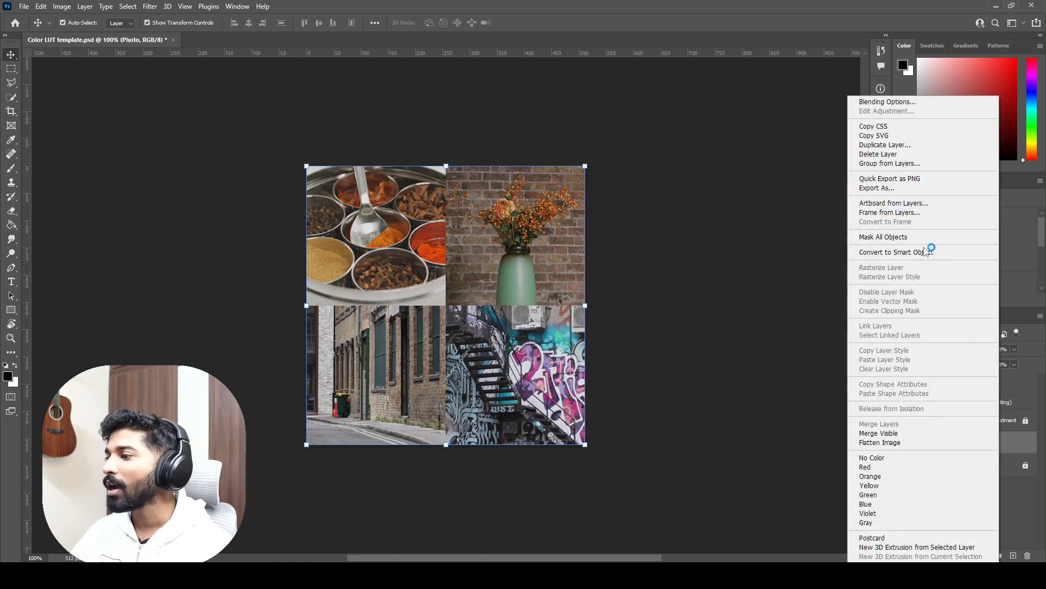
pyautogui.click(912, 253)
# - Apply a Camera Raw filter to the Photo layer with Color Mixer hues Reds -100, Oranges -50, Yellows +35, Greens +100 and Aquas +17
pyautogui.click(150, 6)
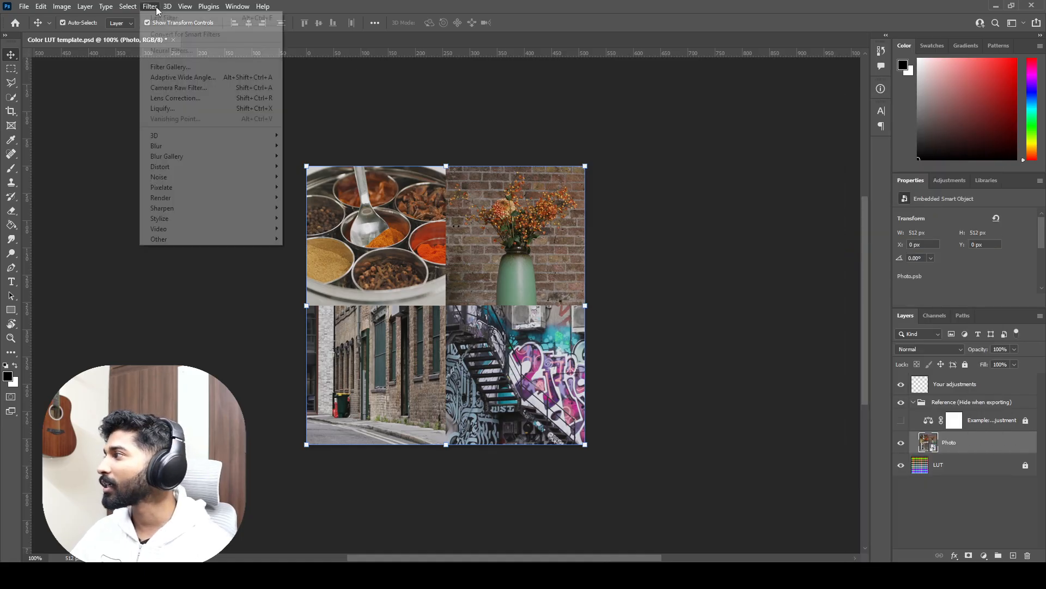
pyautogui.click(174, 89)
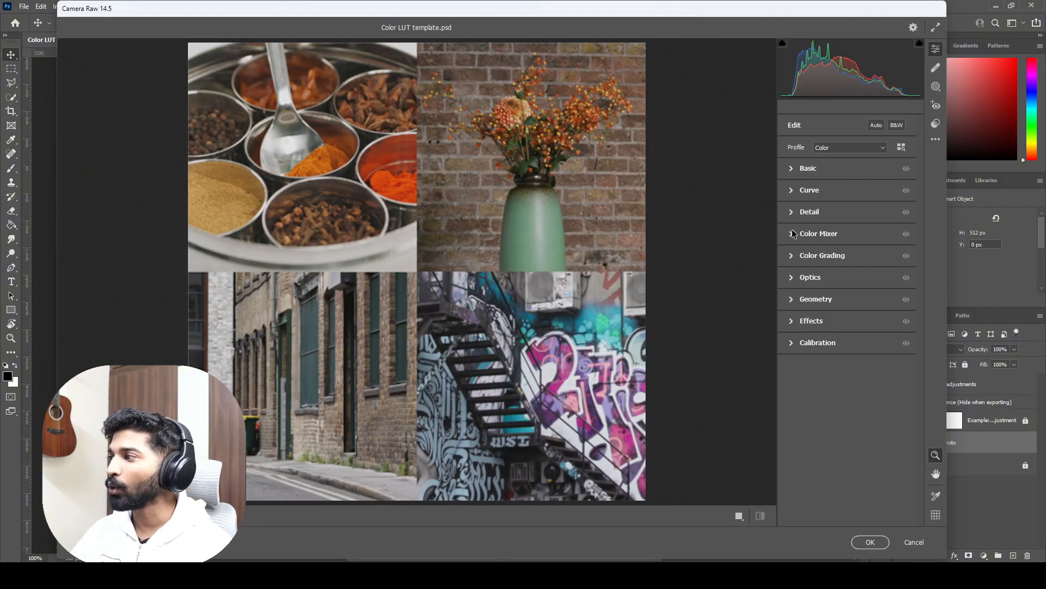
pyautogui.click(817, 234)
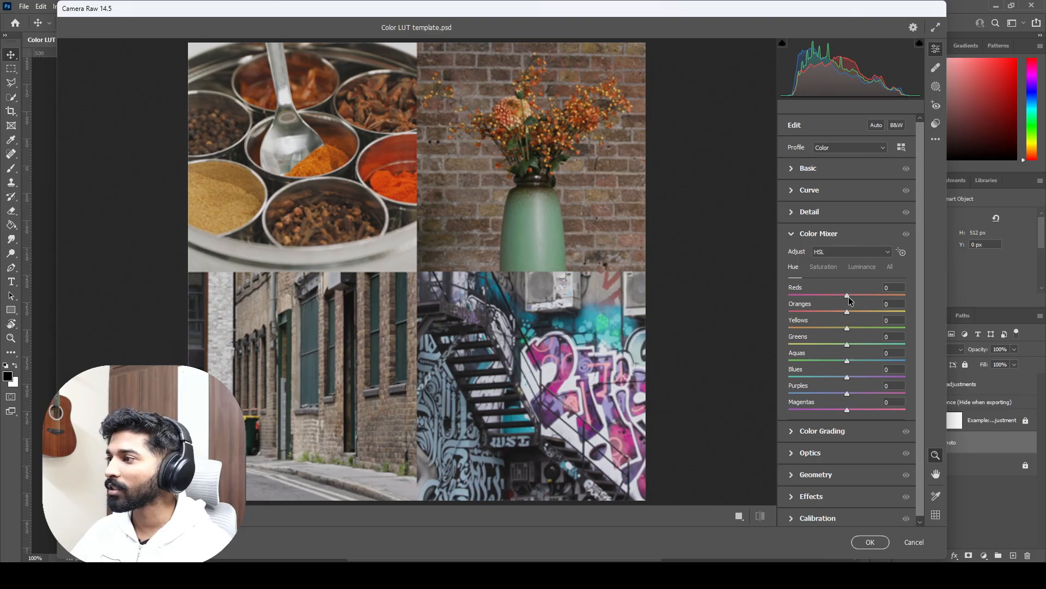
pyautogui.moveTo(848, 296); pyautogui.dragTo(790, 297)
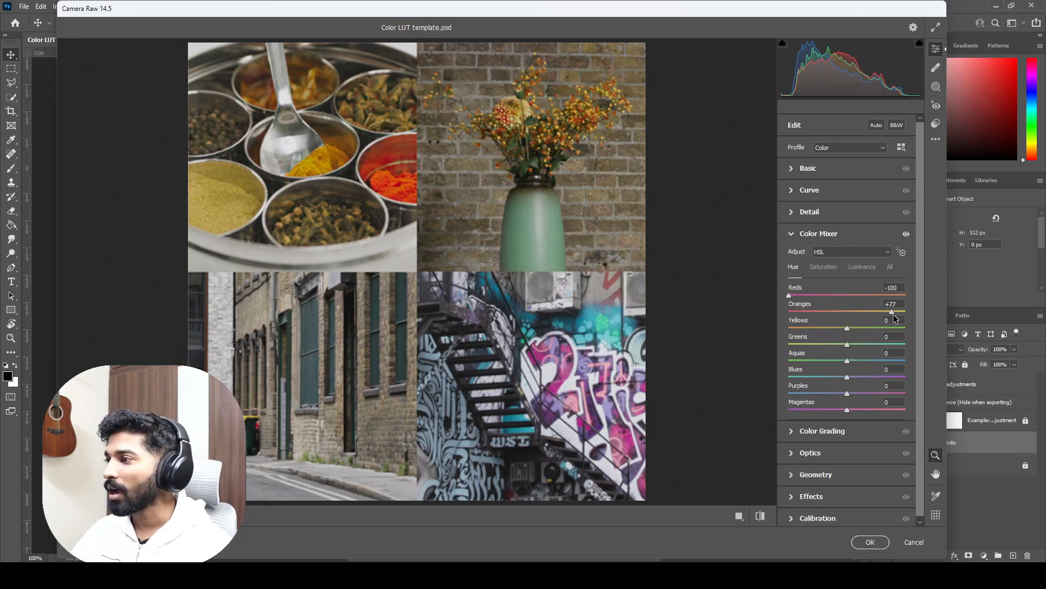
pyautogui.moveTo(847, 312); pyautogui.dragTo(856, 347)
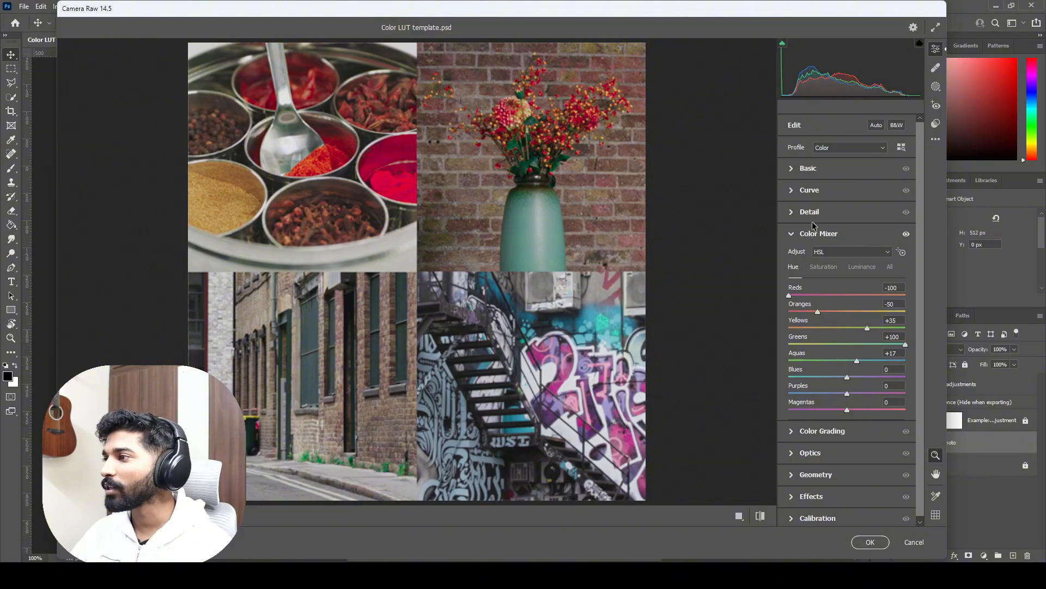
pyautogui.click(812, 168)
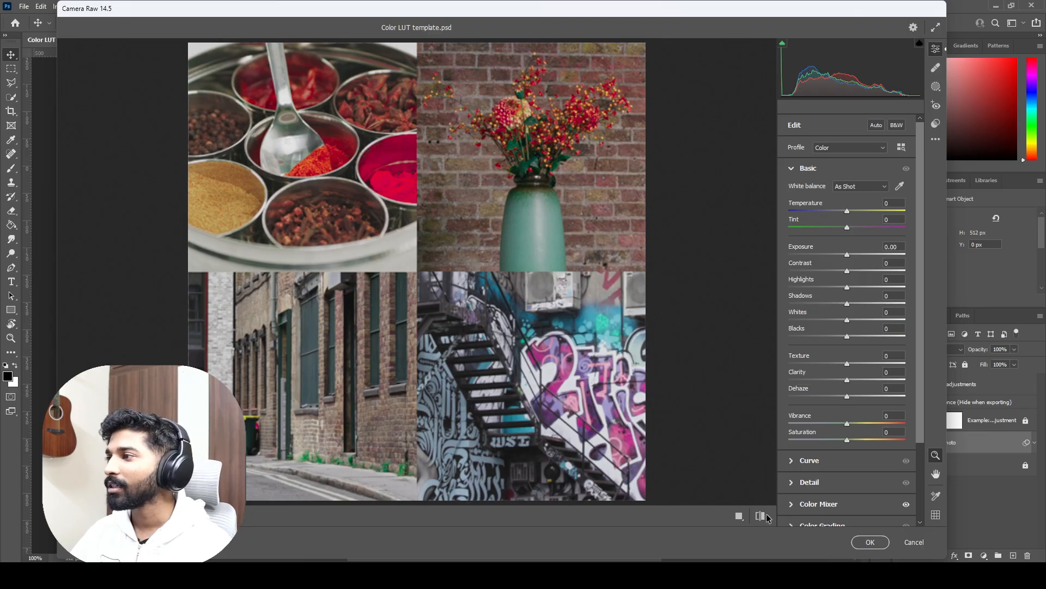
pyautogui.click(864, 543)
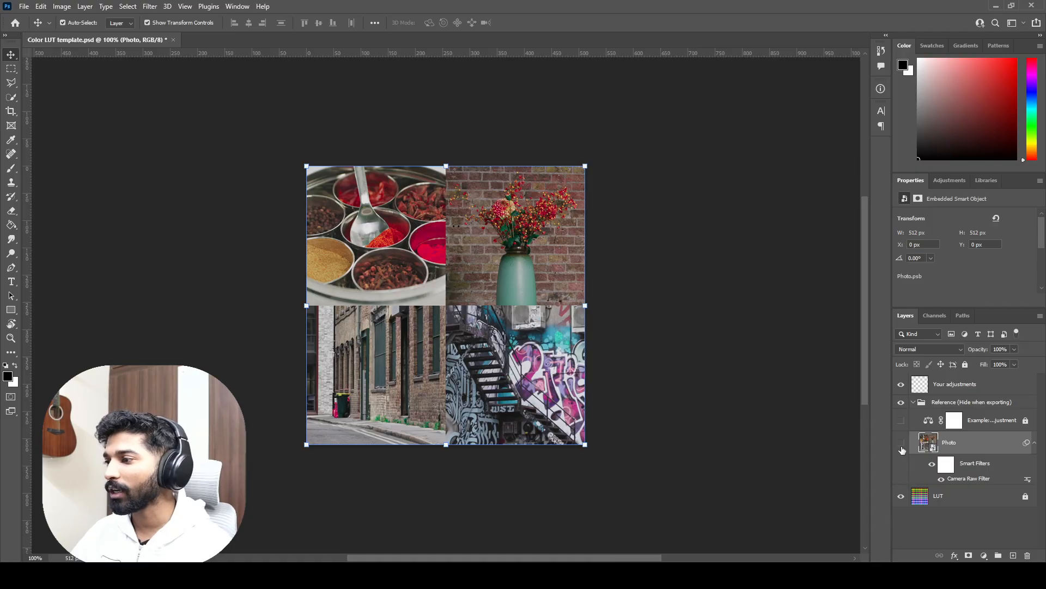
# - Hide the Photo layer and apply the same Camera Raw filter to the unlocked LUT layer
pyautogui.click(901, 446)
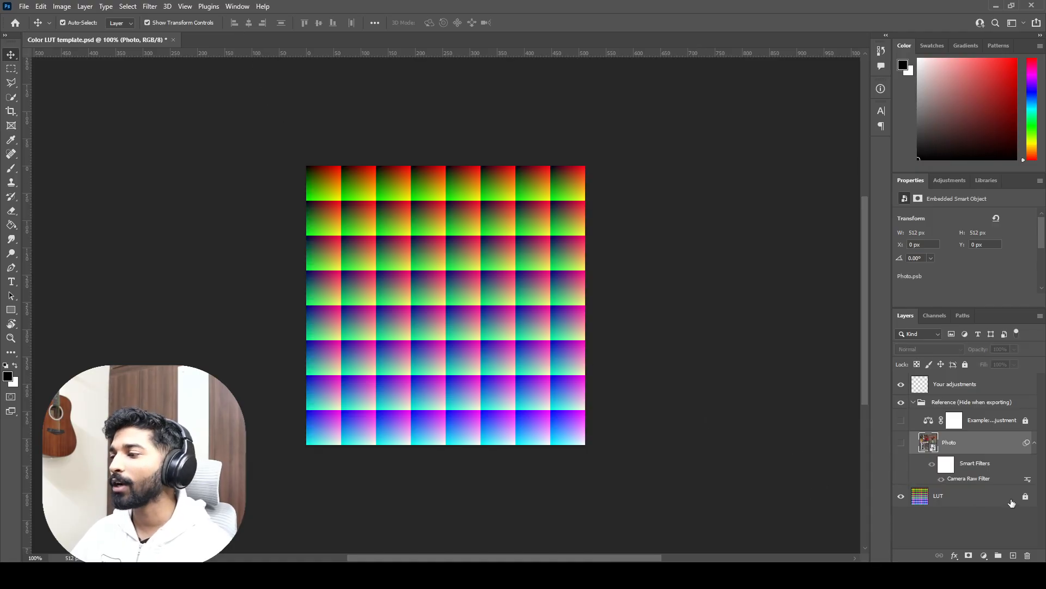
pyautogui.click(1000, 501)
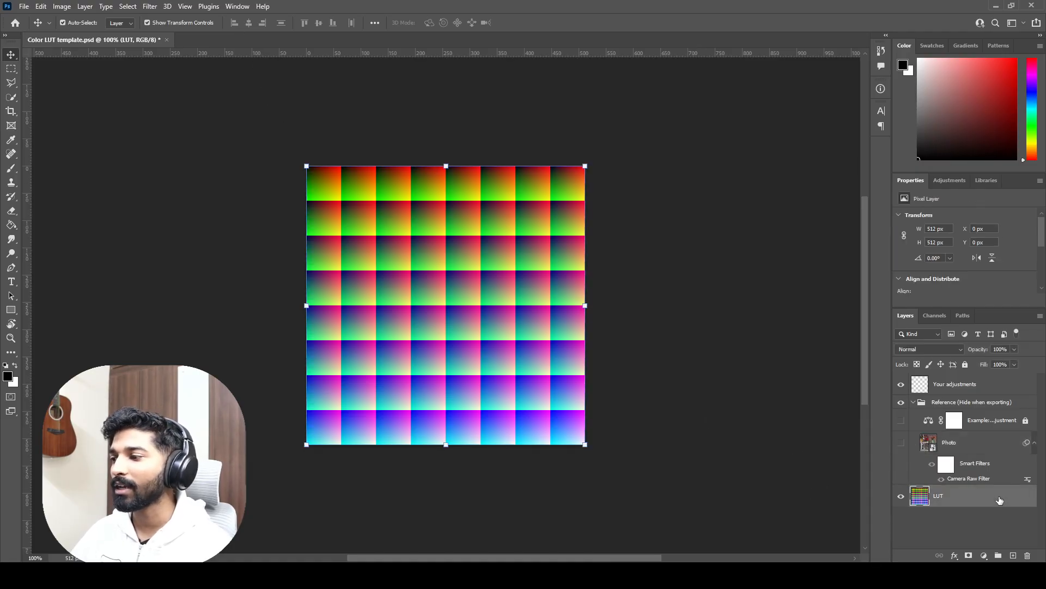
pyautogui.click(150, 6)
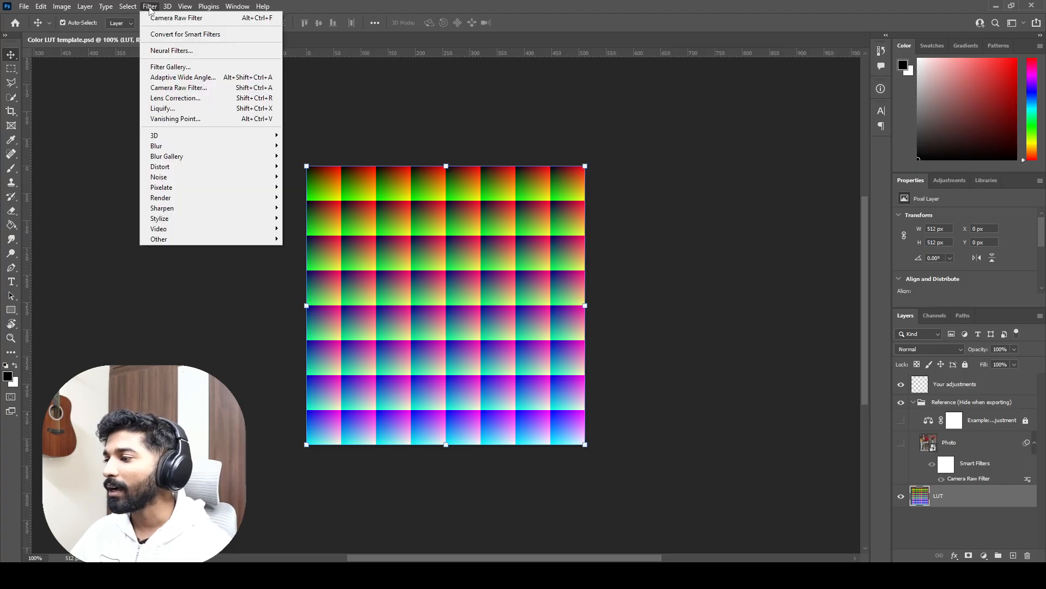
pyautogui.click(165, 20)
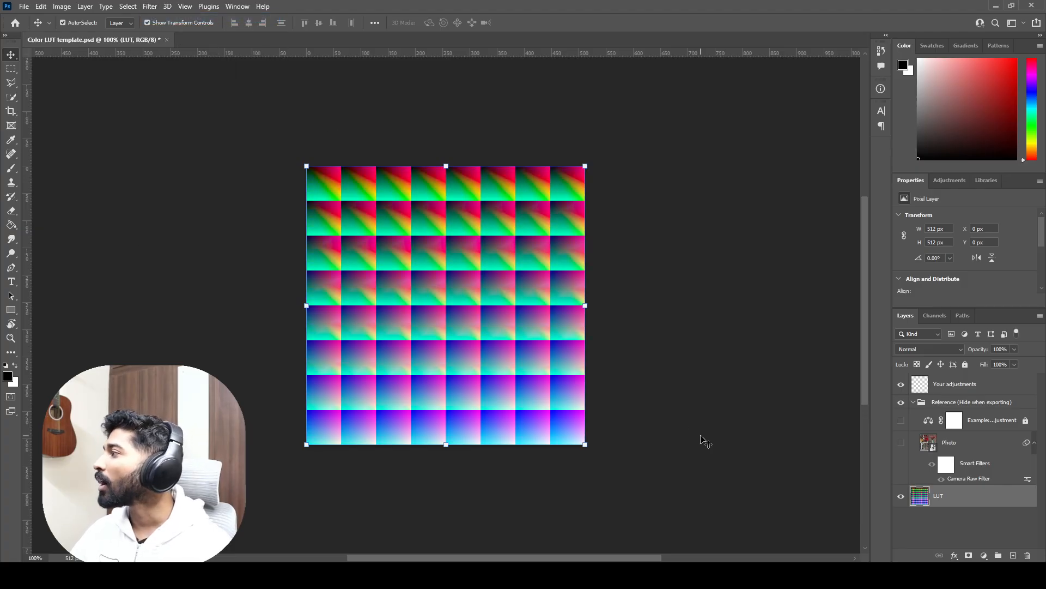
# - Export the adjusted LUT image as a PNG named "adjusted LUT" in the LUT Reference folder
pyautogui.click(24, 6)
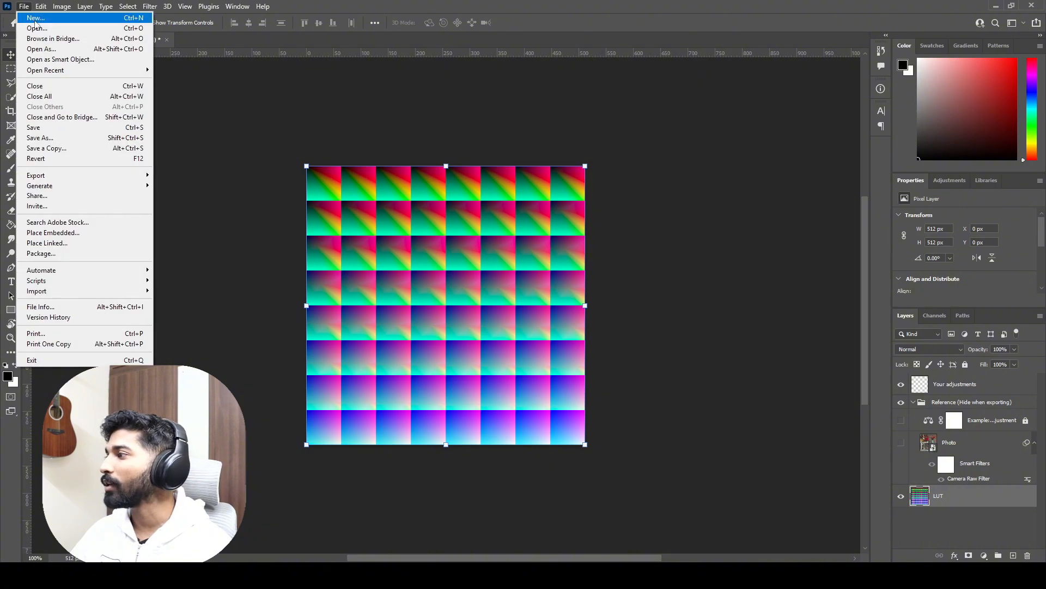
pyautogui.moveTo(94, 176)
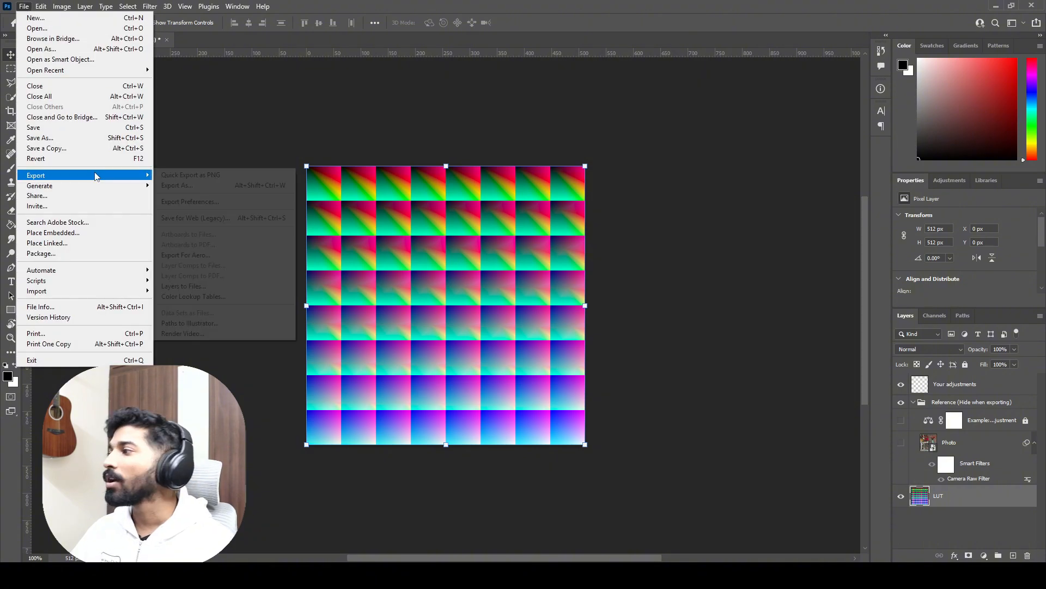
pyautogui.click(167, 175)
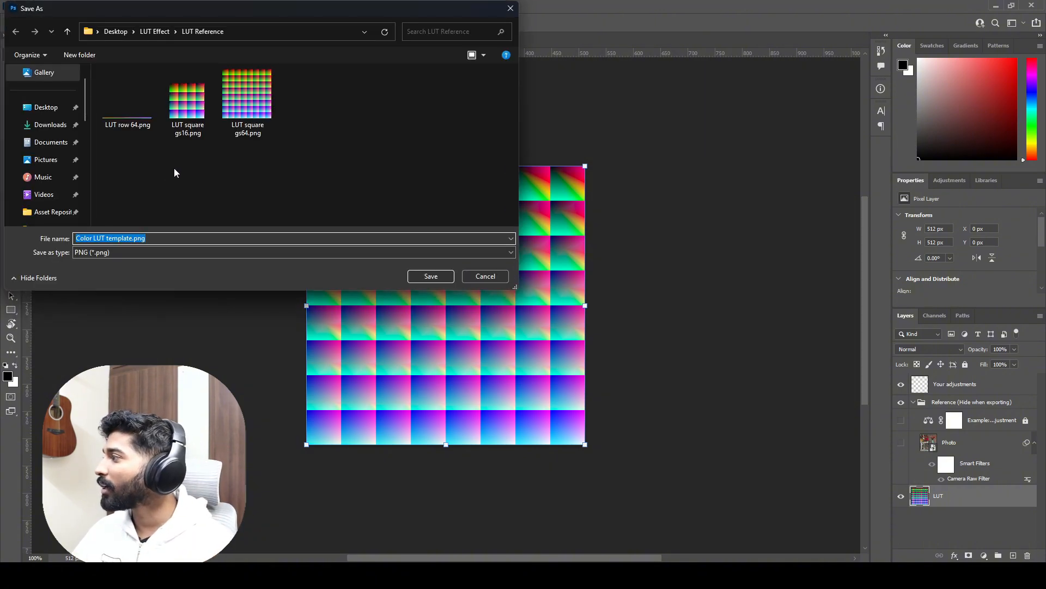
pyautogui.write('adjusted LUT')
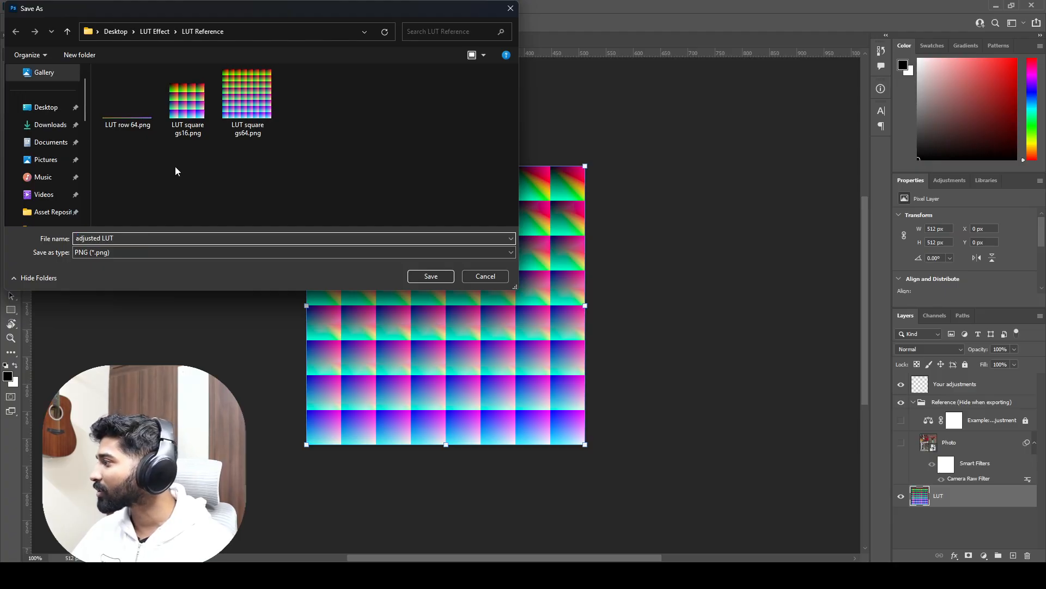
pyautogui.click(422, 277)
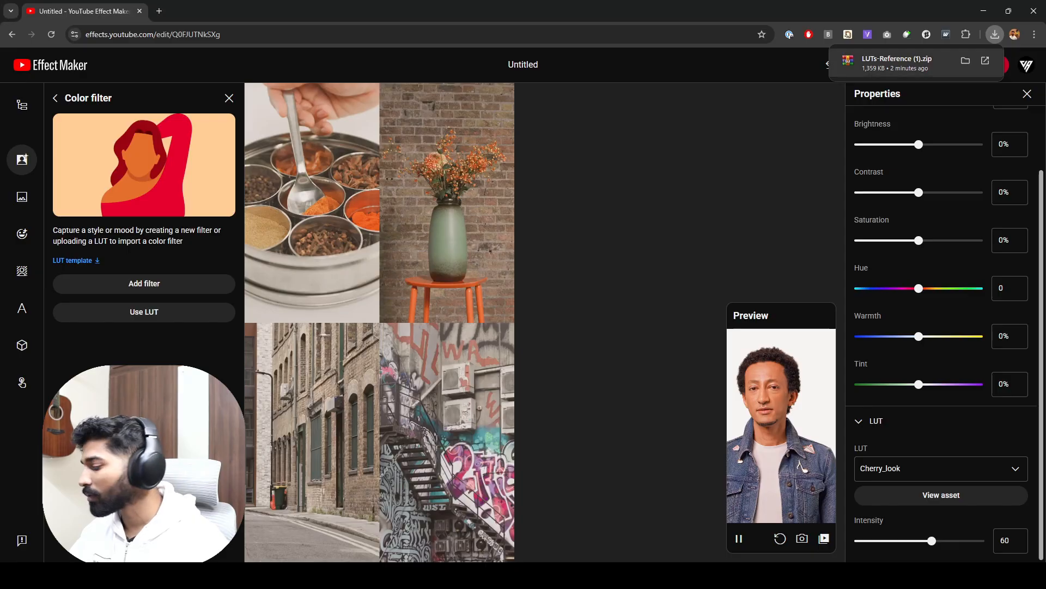
# - Import "adjusted LUT.png" from the LUT Reference folder as the color filter's LUT, replacing Cherry_look
pyautogui.click(908, 474)
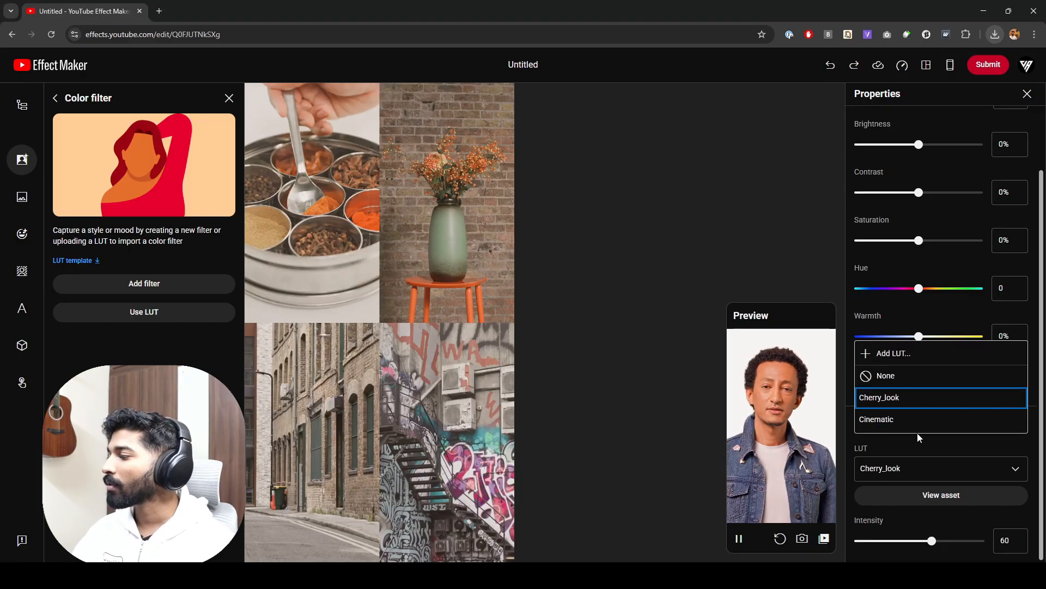
pyautogui.click(914, 356)
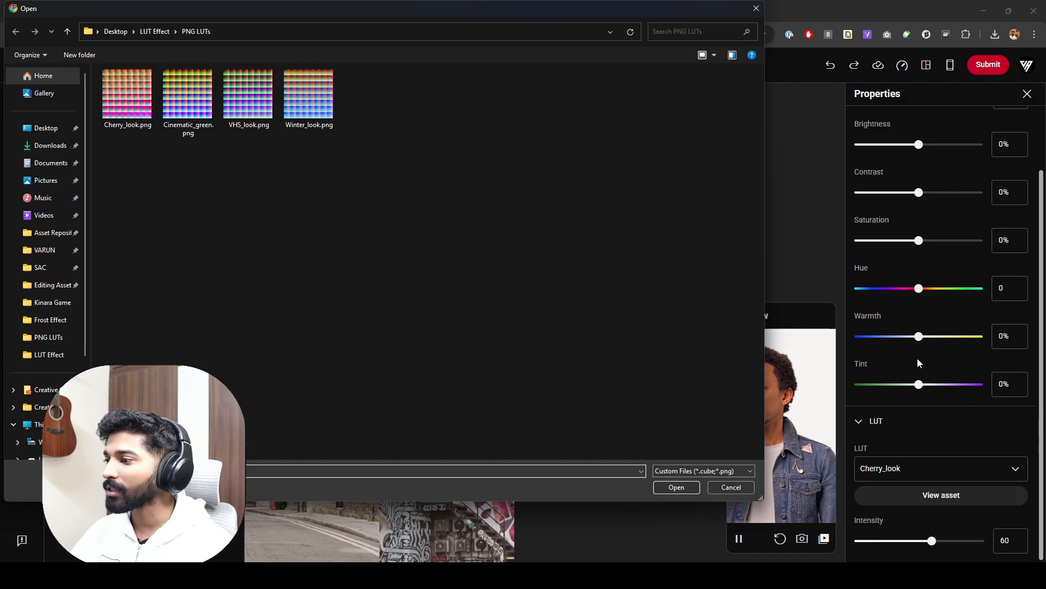
pyautogui.click(152, 31)
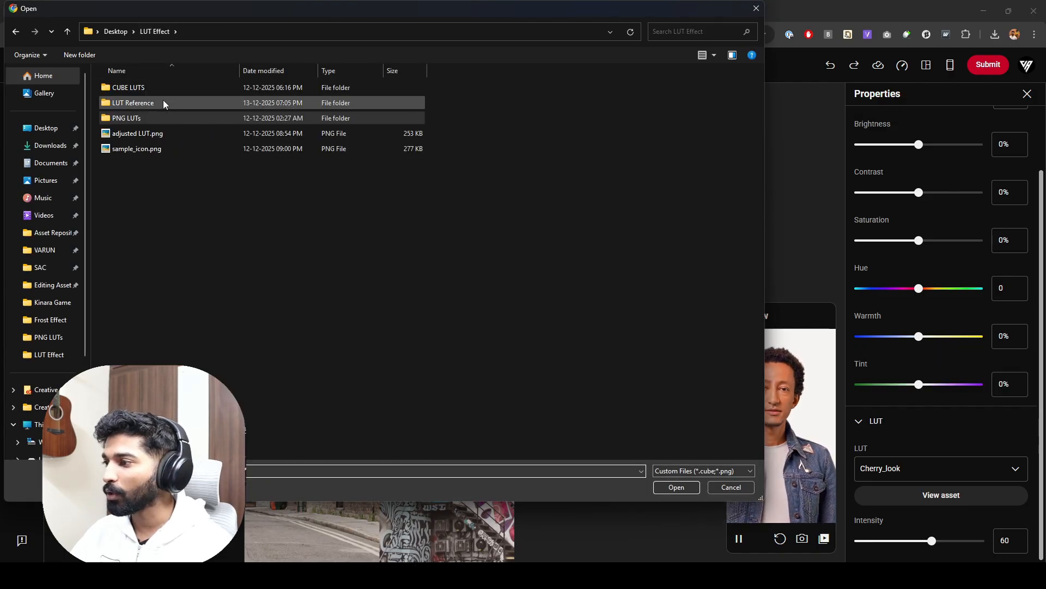
pyautogui.doubleClick(167, 102)
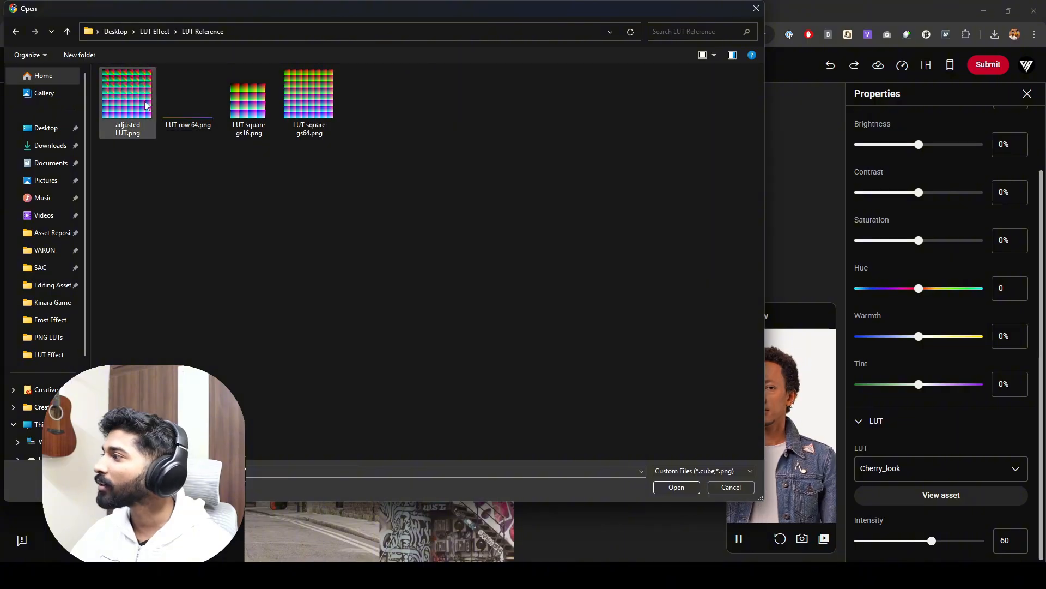
pyautogui.doubleClick(146, 104)
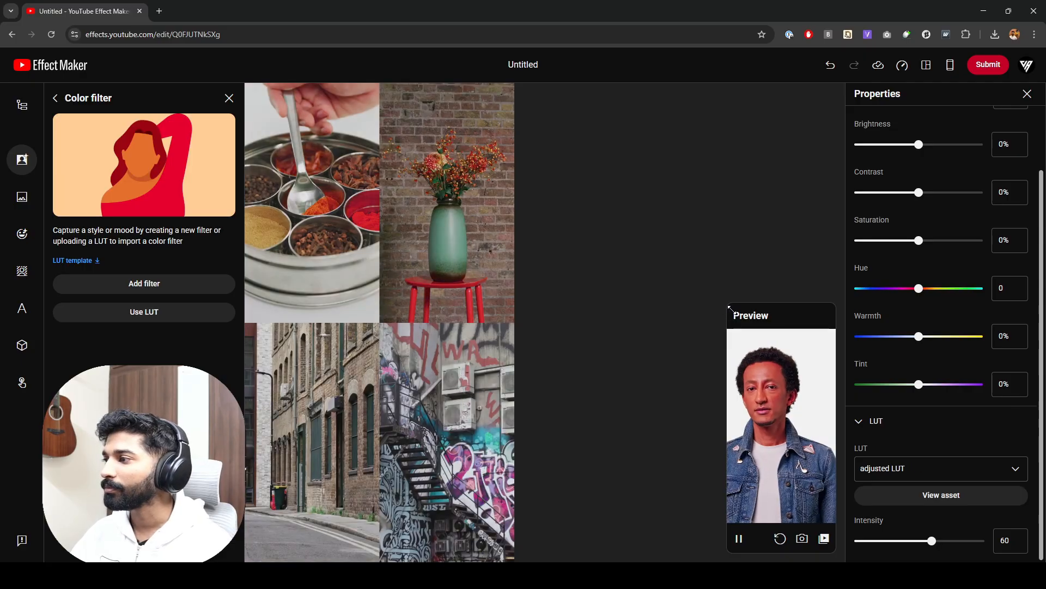
# - Enlarge the effect preview, set the adjusted LUT's intensity to 40, and close the Color filter options
pyautogui.moveTo(730, 309); pyautogui.dragTo(607, 88)
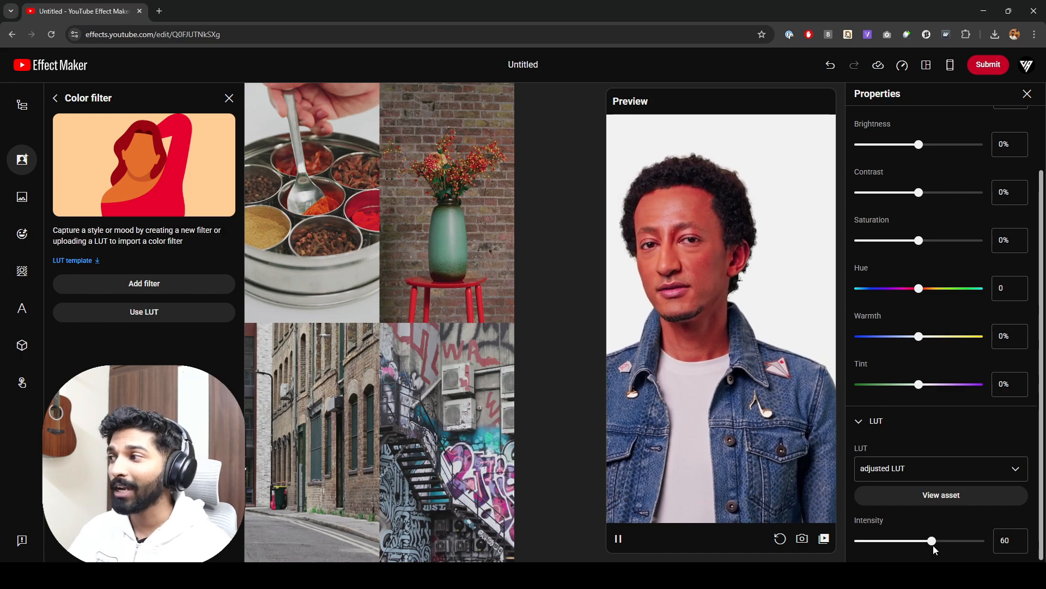
pyautogui.moveTo(932, 541); pyautogui.dragTo(907, 542)
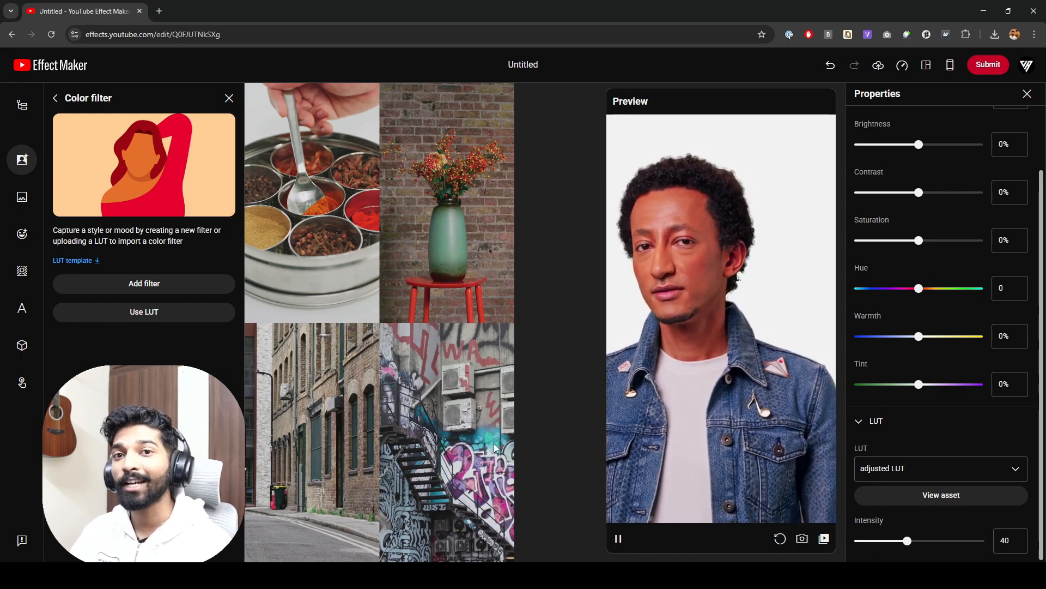
pyautogui.click(228, 98)
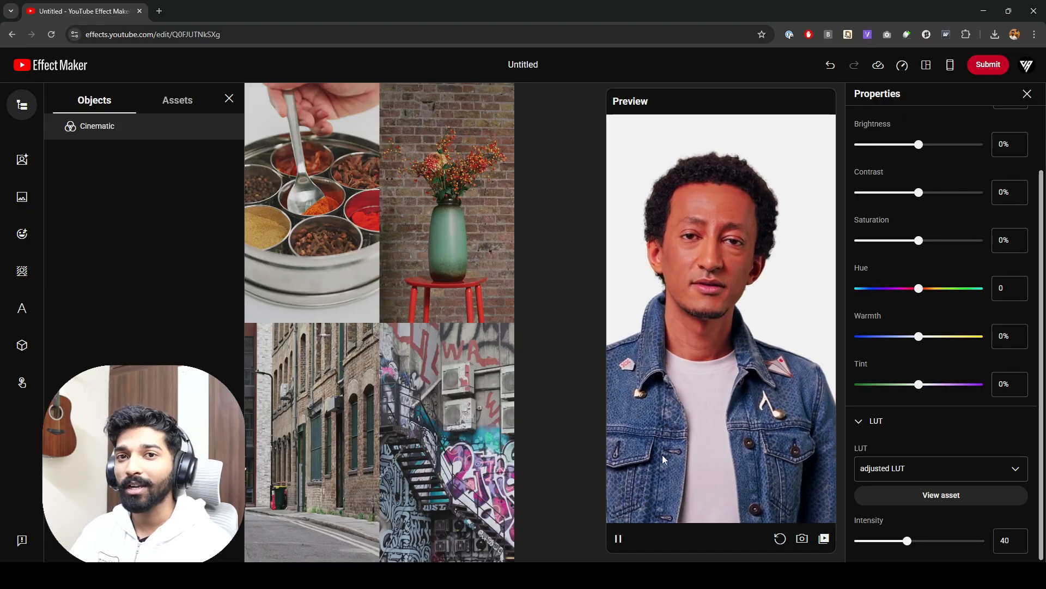
# - Show the QR code for previewing the effect in the YouTube mobile app, and close it
pyautogui.click(949, 66)
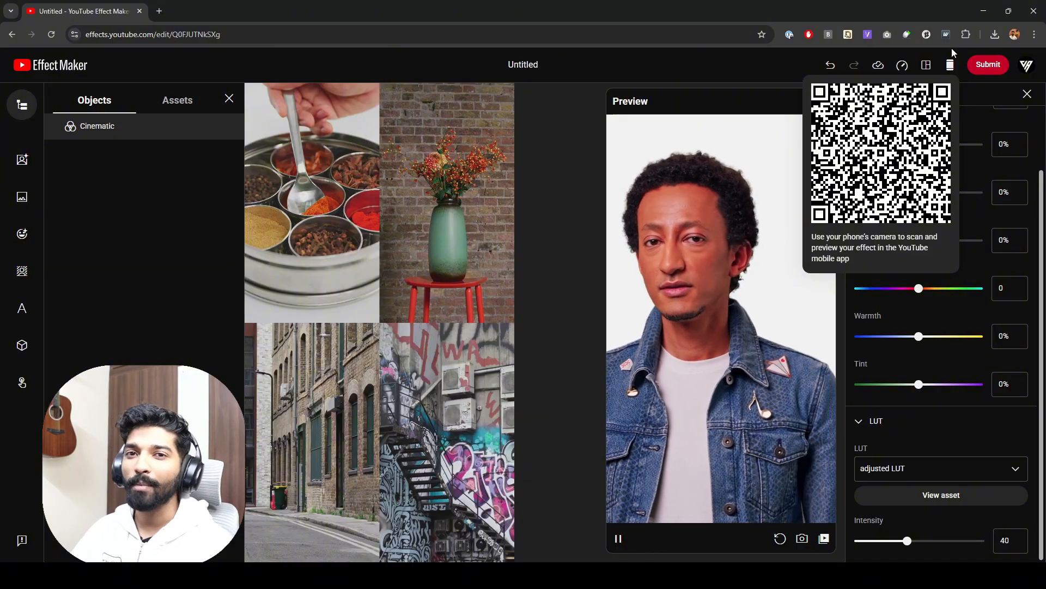
pyautogui.click(952, 48)
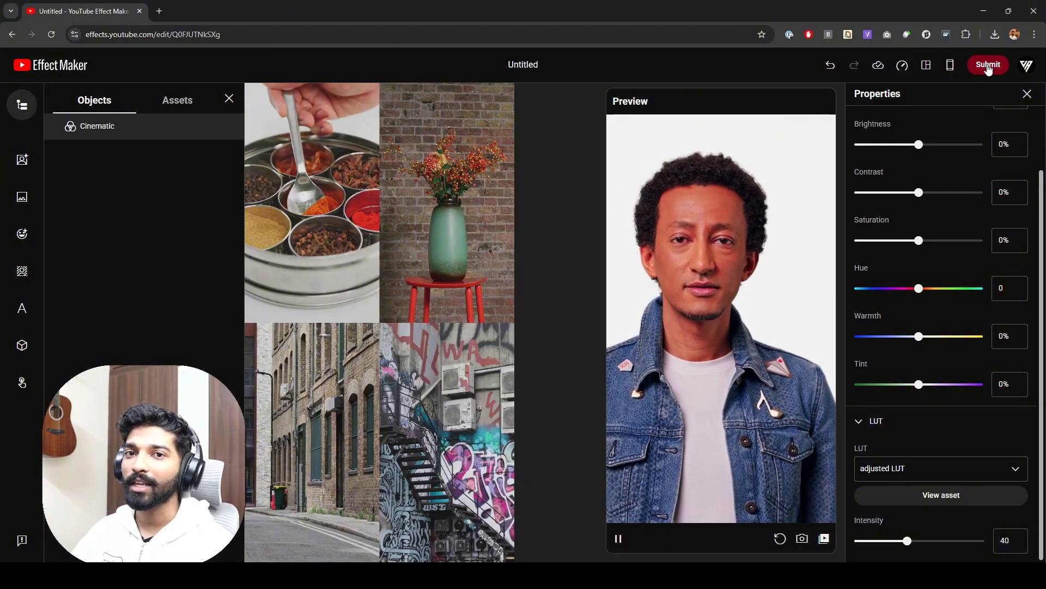